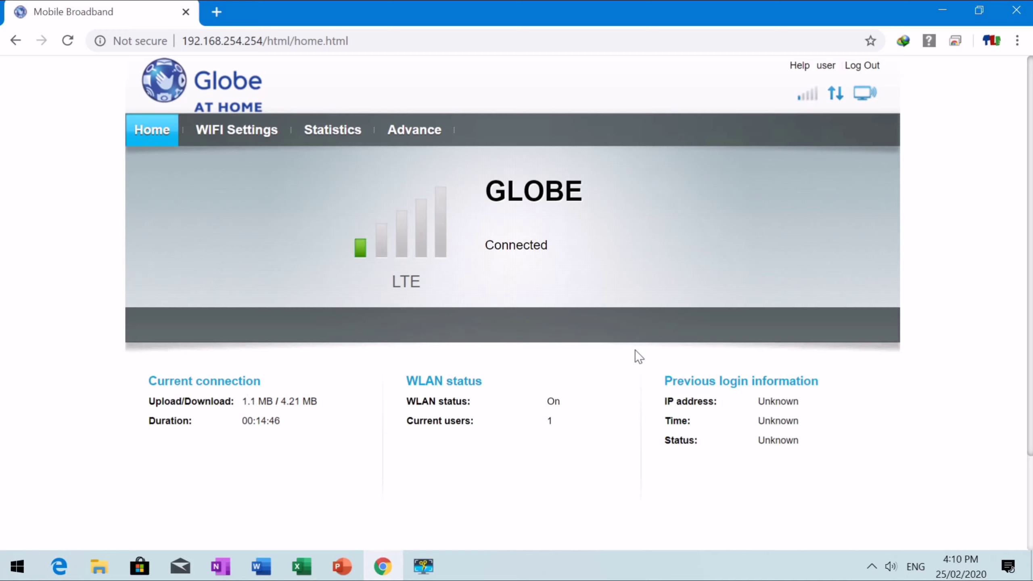
Step: Review the connection and WLAN status on the home page, and view the SSID and pre-shared key fields in WIFI Settings
scroll(647, 356, "down", 3)
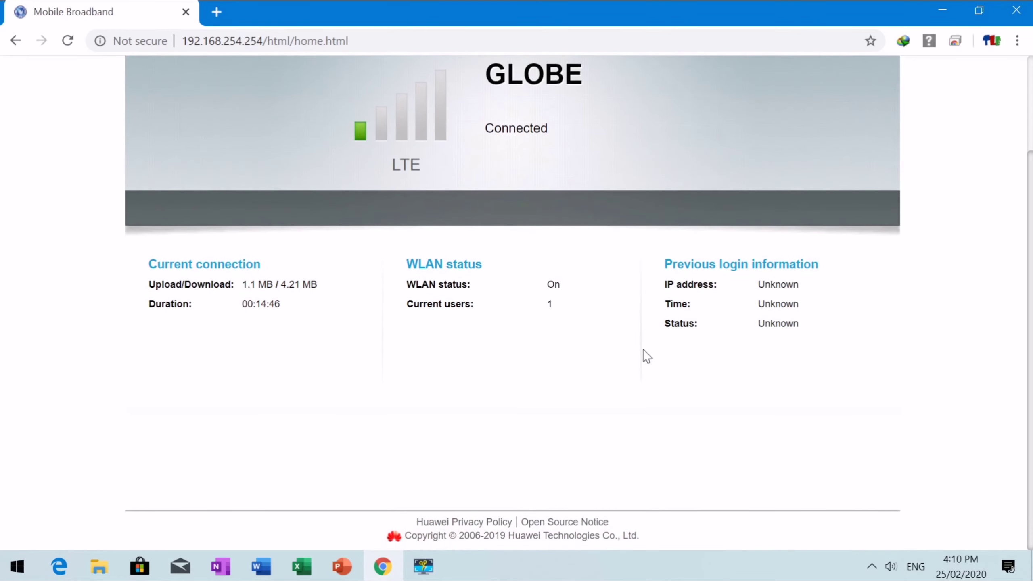
scroll(647, 355, "up", 3)
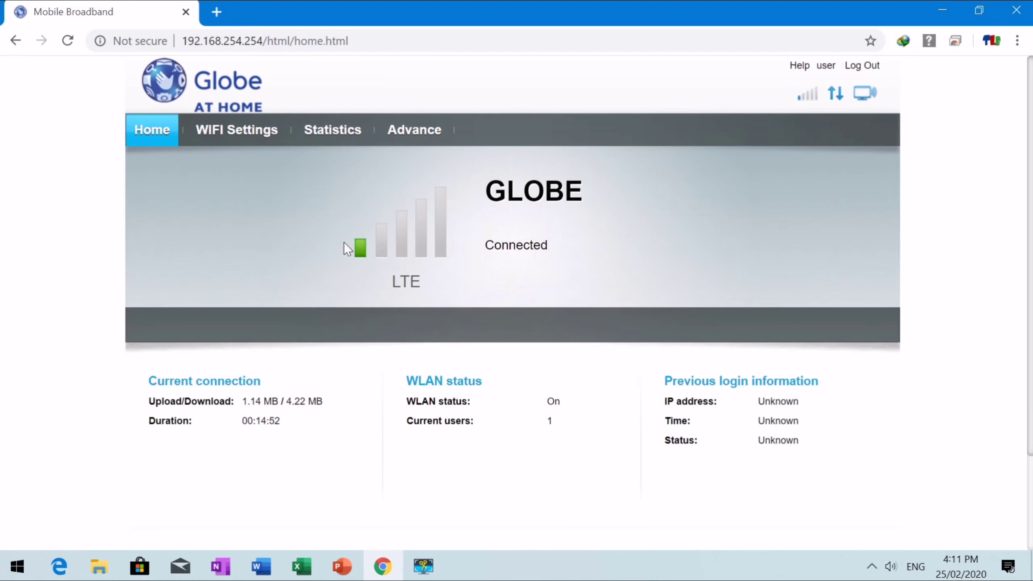
left_click(229, 137)
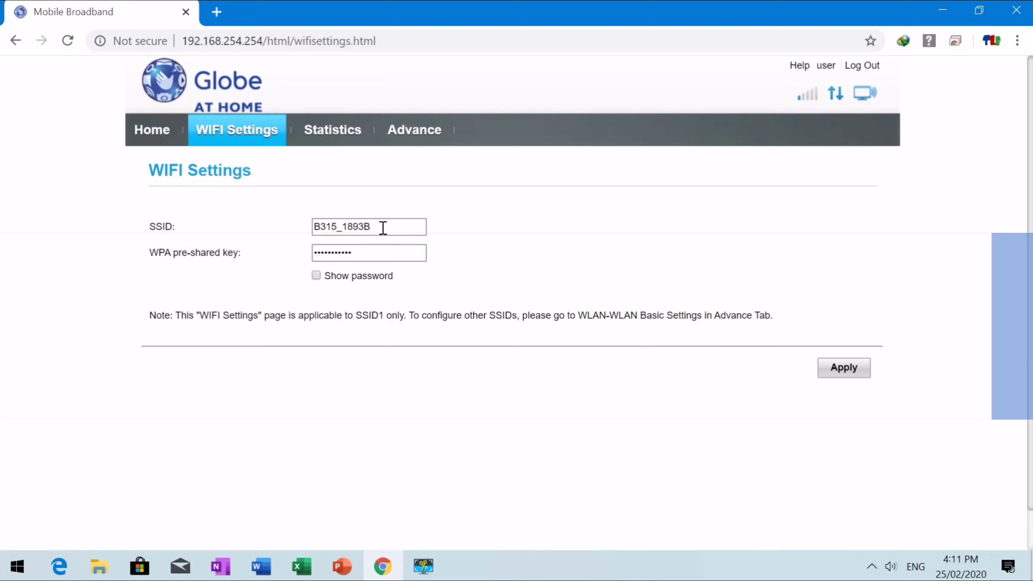
Step: View the mobile network statistics and inspect the data plan options without saving any changes
left_click(337, 135)
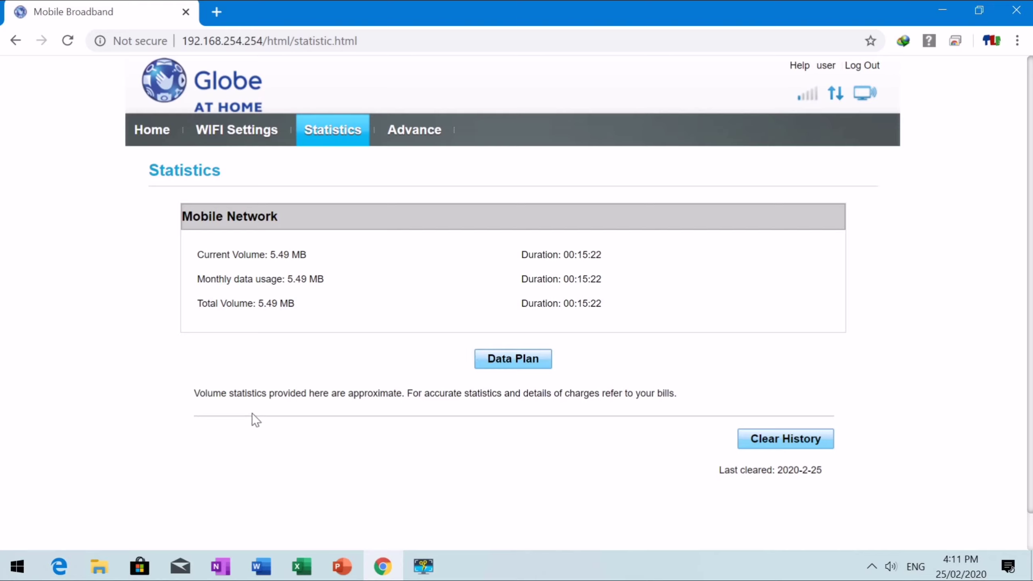
left_click(497, 362)
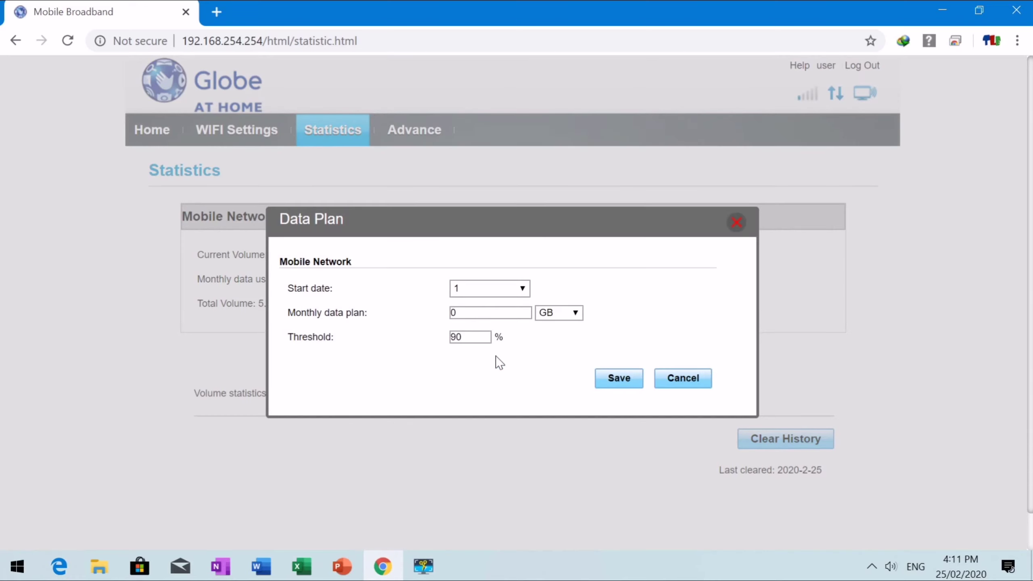
left_click(673, 378)
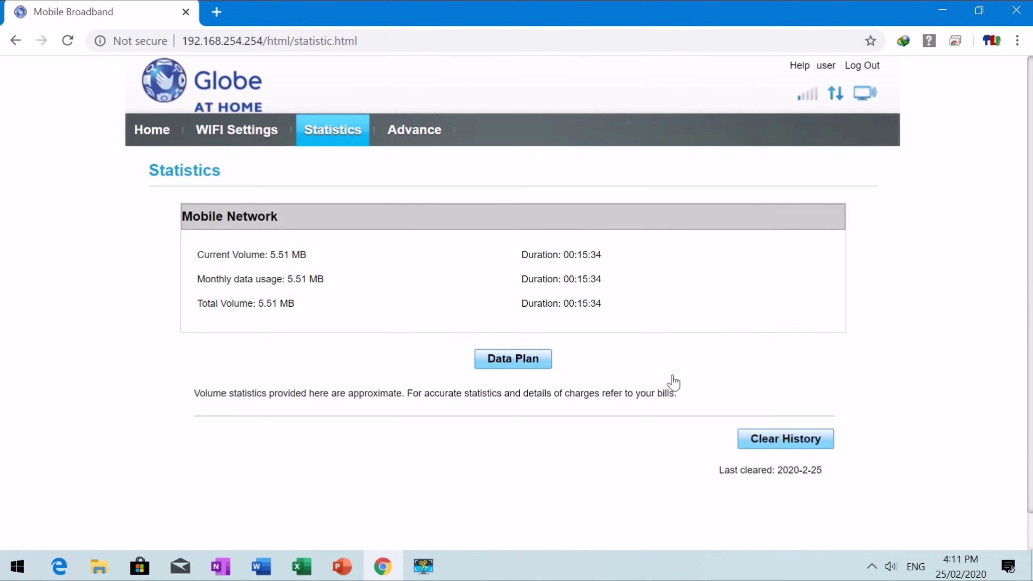
Step: Examine the advanced Device Information page and the full VPN settings form, from connection type to authentication
left_click(411, 140)
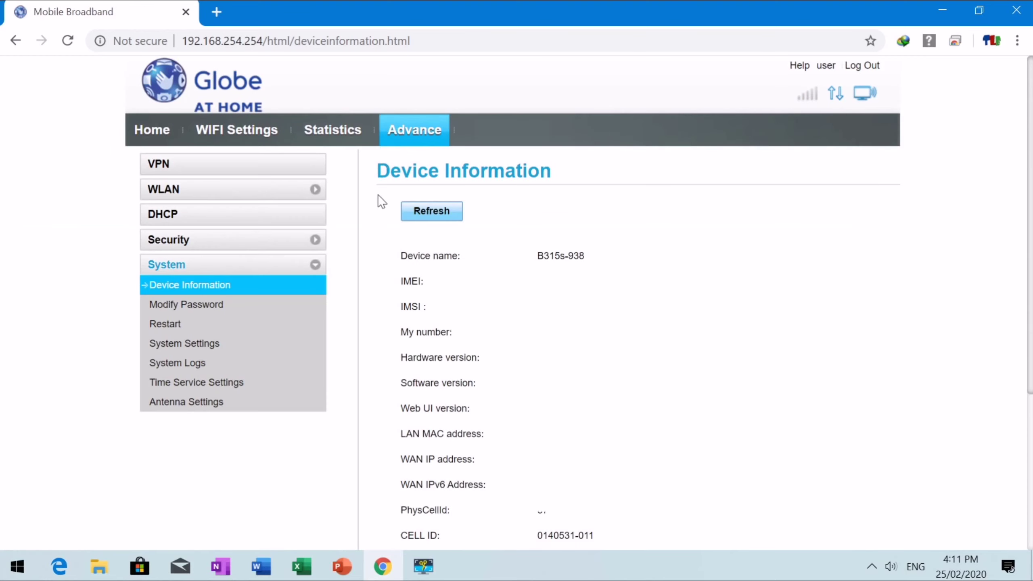
scroll(379, 222, "down", 1)
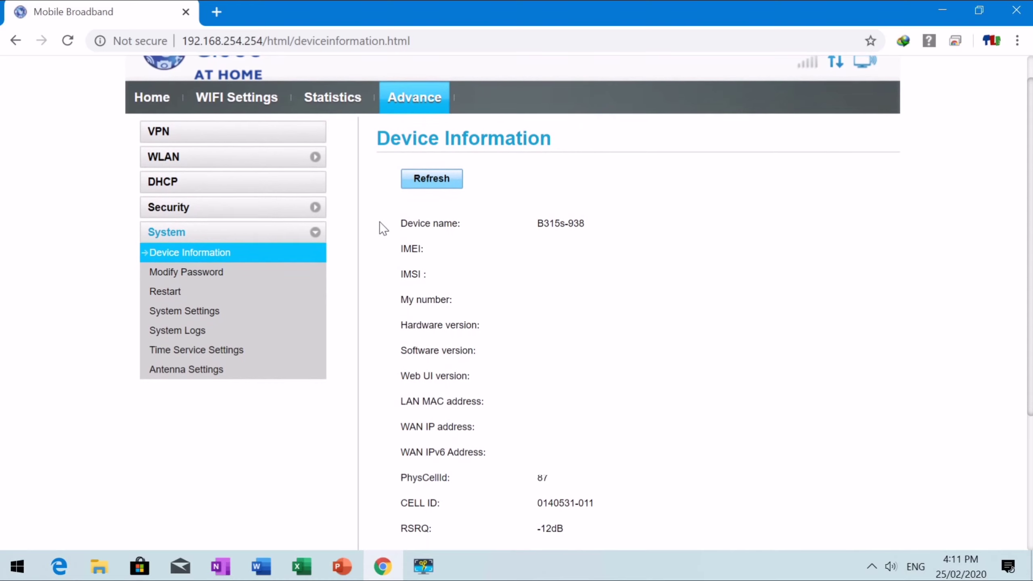
left_click(162, 152)
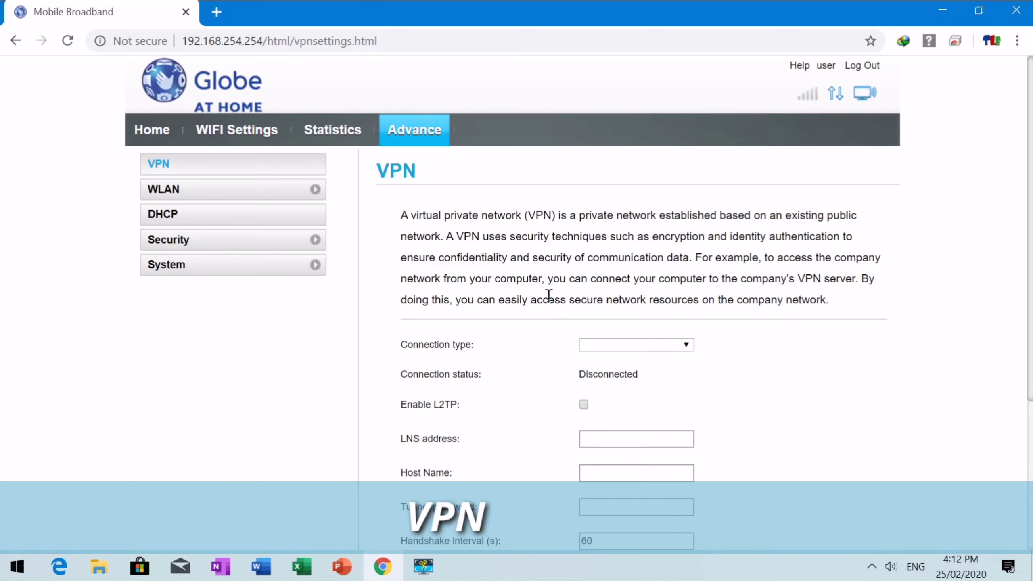
scroll(549, 299, "down", 1)
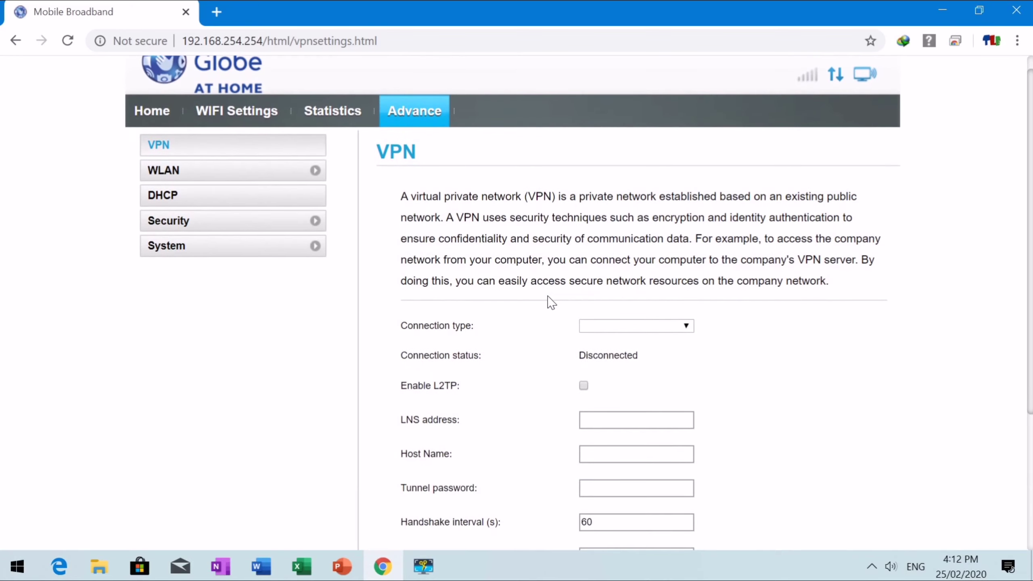
scroll(549, 297, "down", 2)
scroll(551, 303, "down", 1)
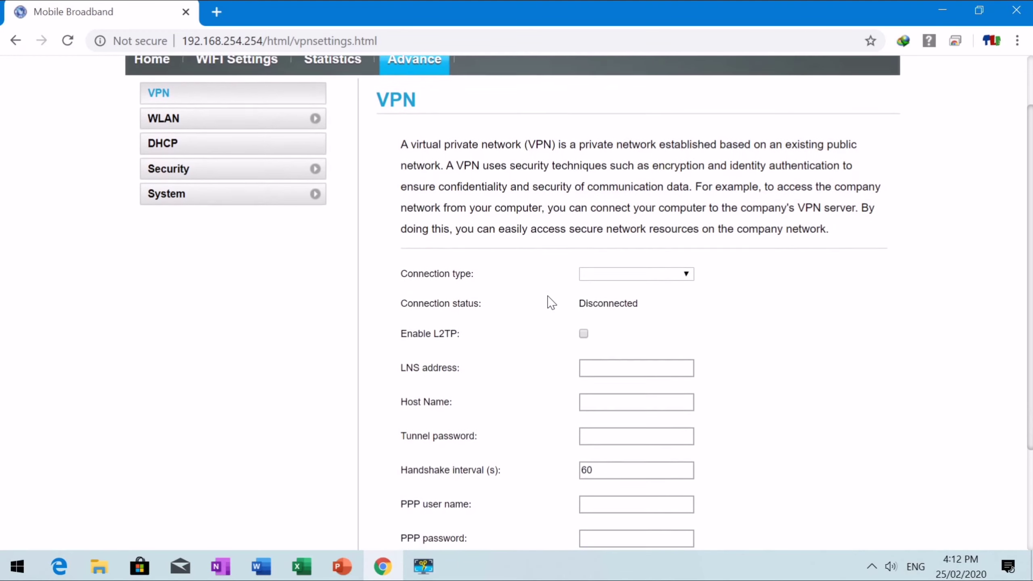
scroll(551, 303, "down", 5)
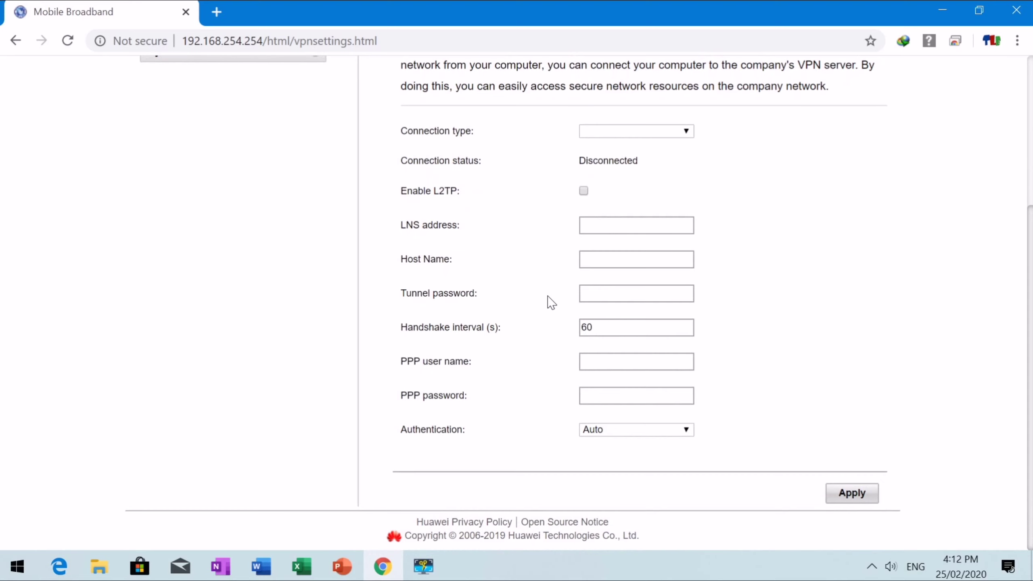
scroll(551, 303, "up", 7)
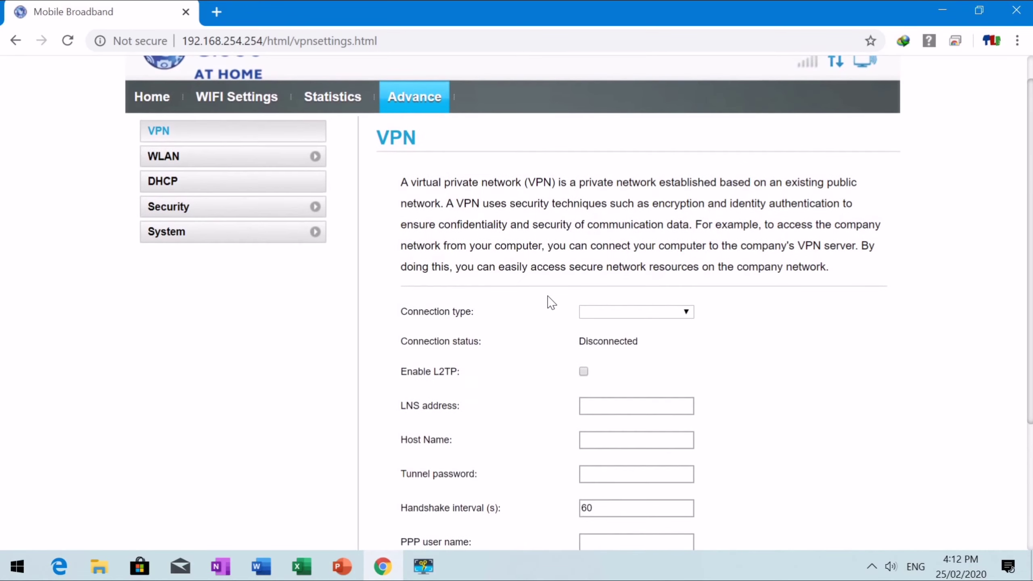
Step: Review the WLAN Basic Settings, including the SSID list, security mode, WLAN key and Hide SSID option
left_click(162, 162)
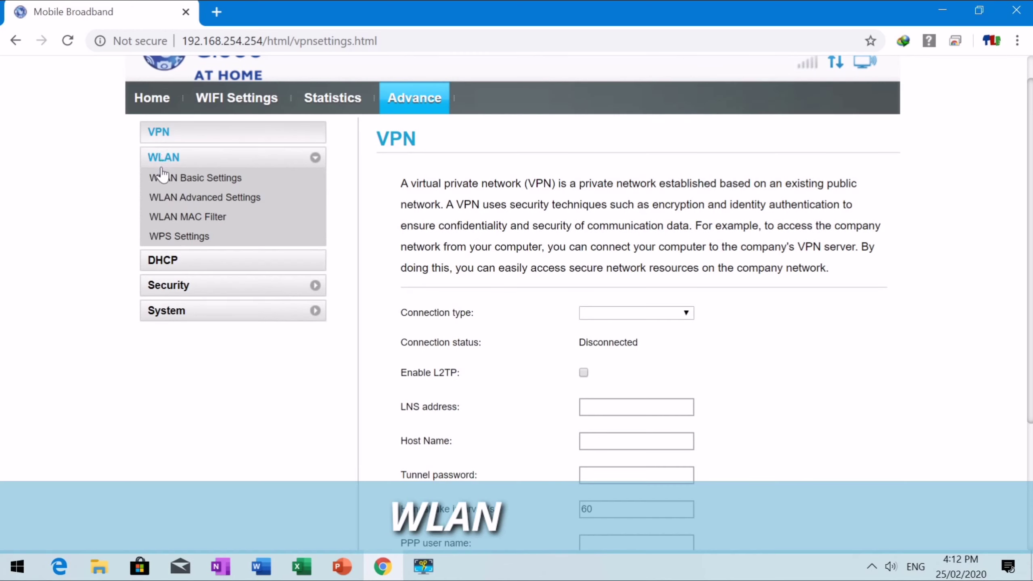
left_click(168, 179)
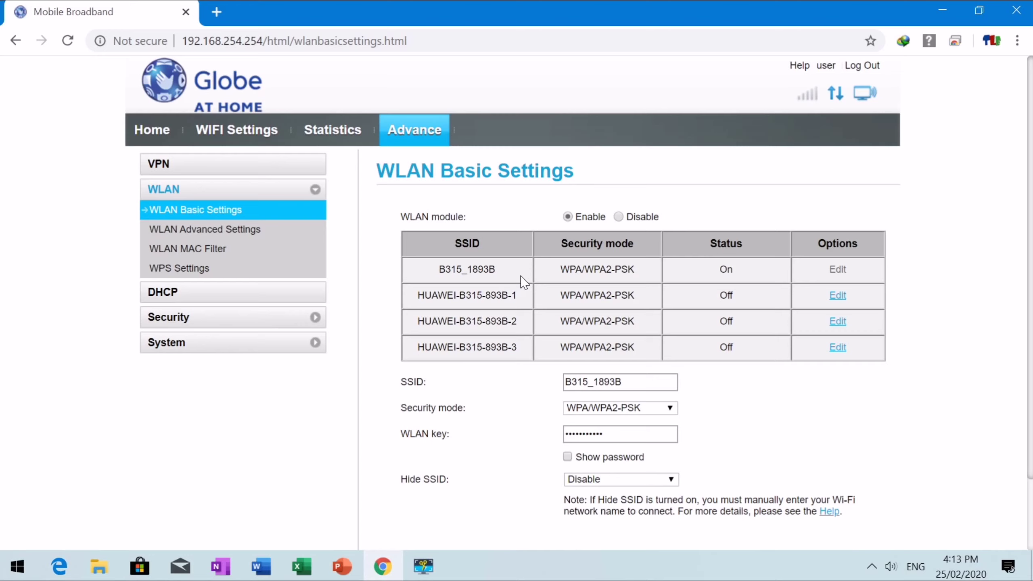
scroll(524, 281, "down", 2)
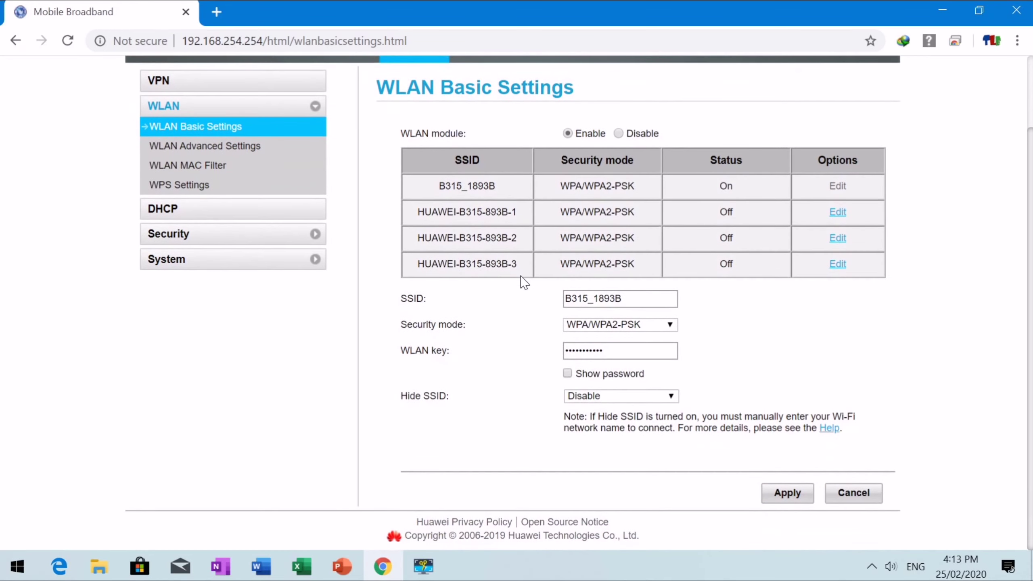
scroll(524, 282, "up", 2)
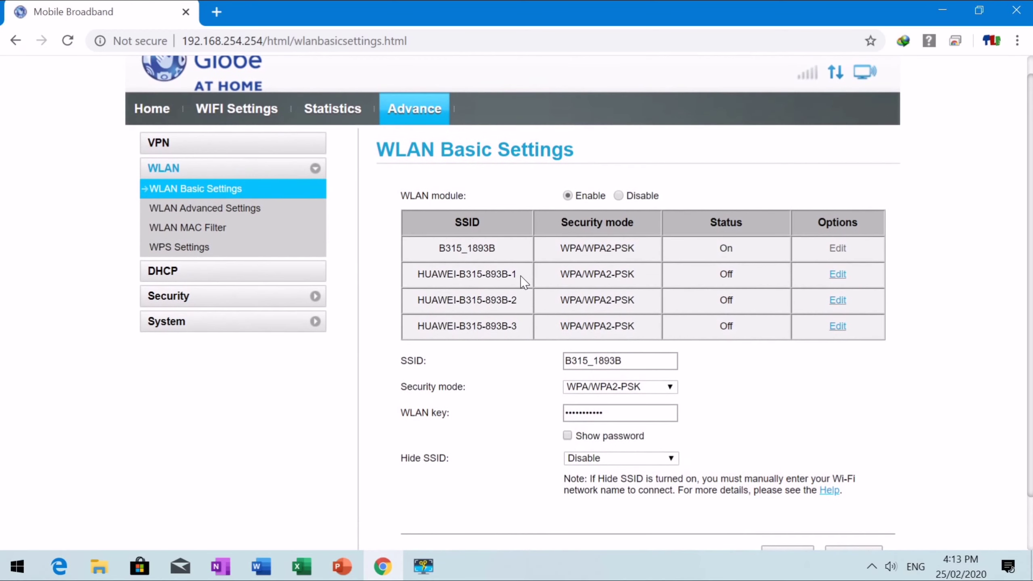
Step: Inspect the available channel and Wi-Fi bandwidth choices in WLAN Advanced Settings without changing them
left_click(201, 208)
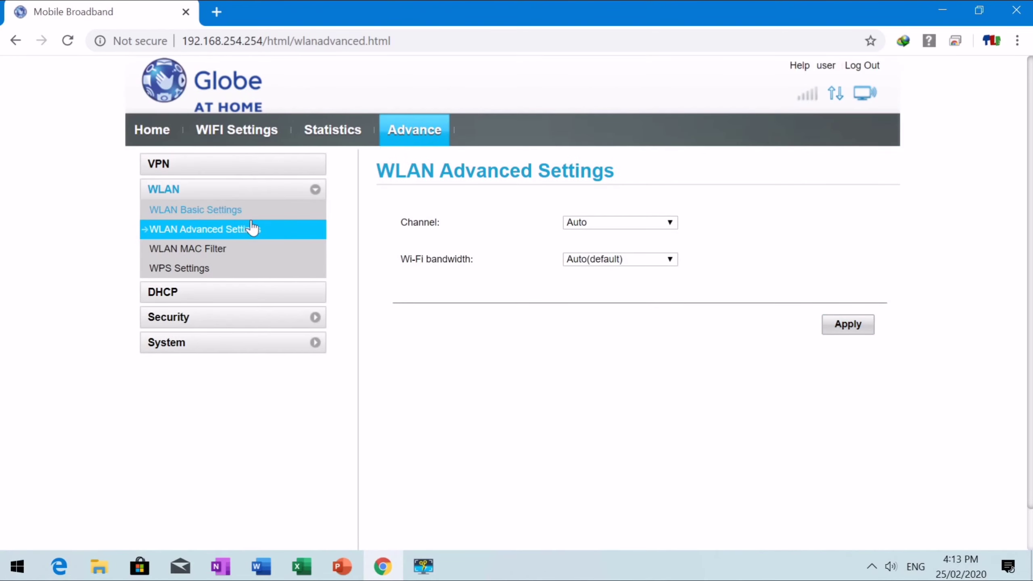
left_click(657, 231)
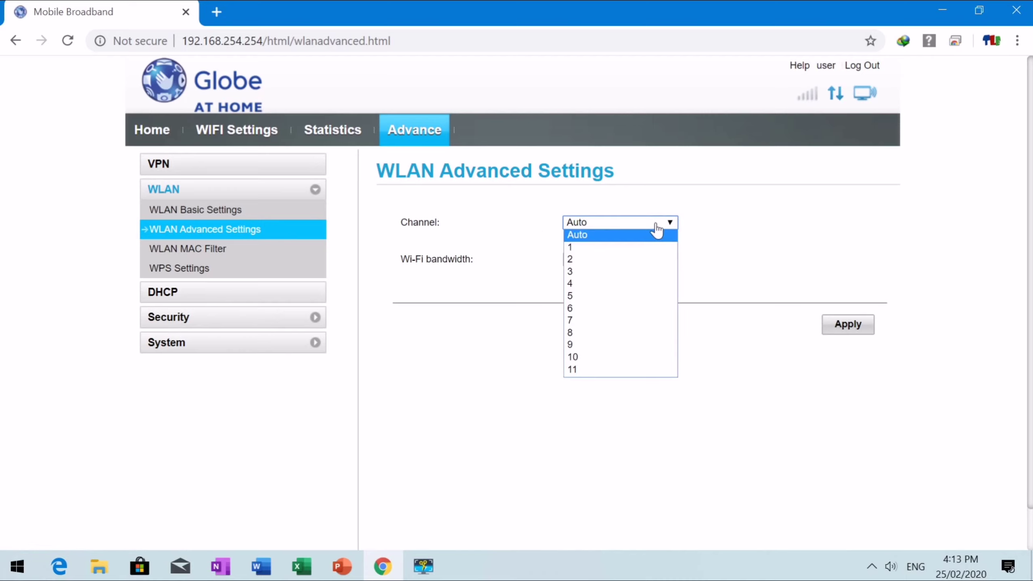
left_click(657, 230)
left_click(671, 261)
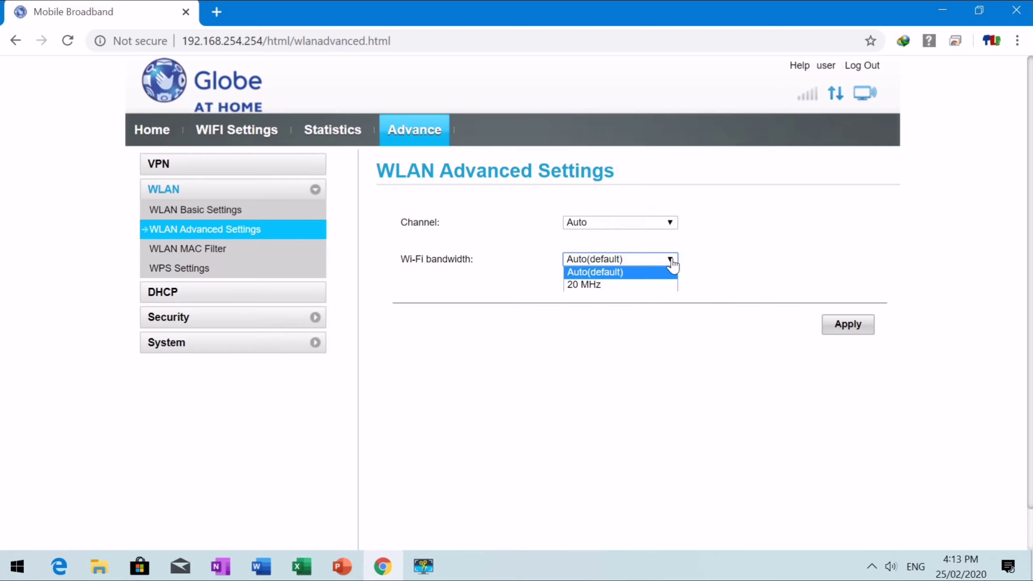
left_click(672, 264)
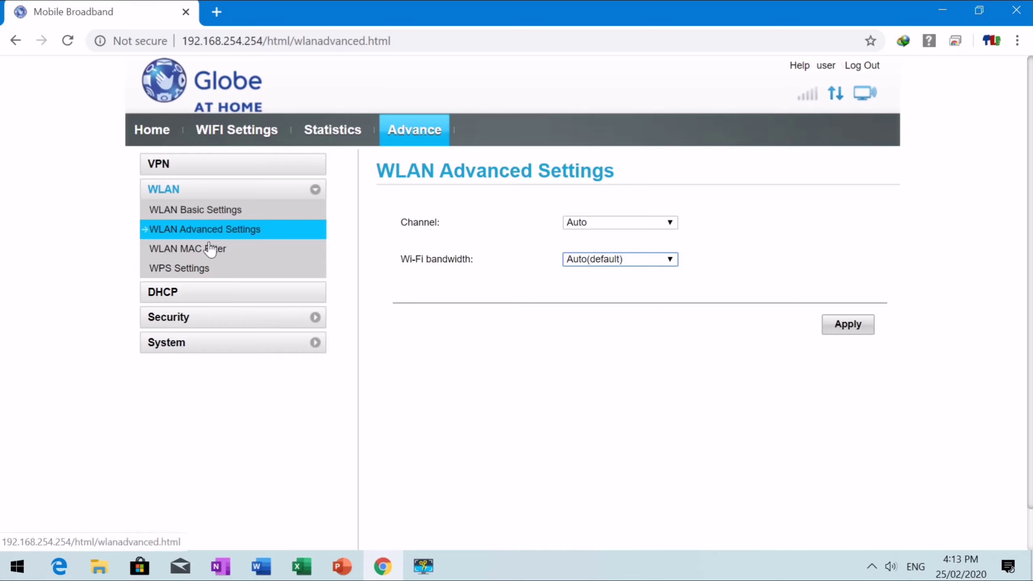
Step: Examine the WLAN MAC Filter page, including its filtering modes and MAC address fields
left_click(190, 252)
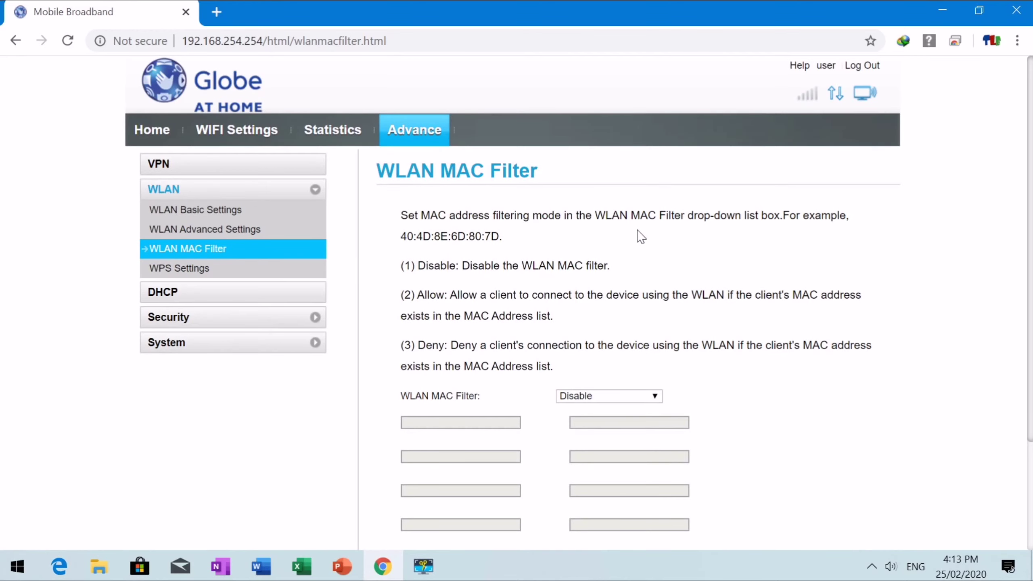
scroll(641, 236, "down", 2)
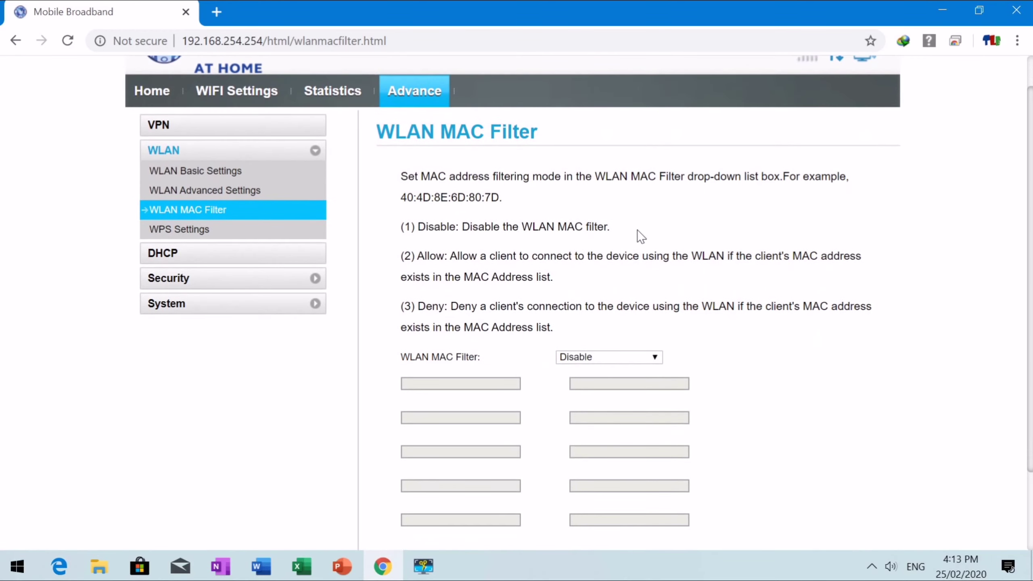
scroll(637, 230, "down", 5)
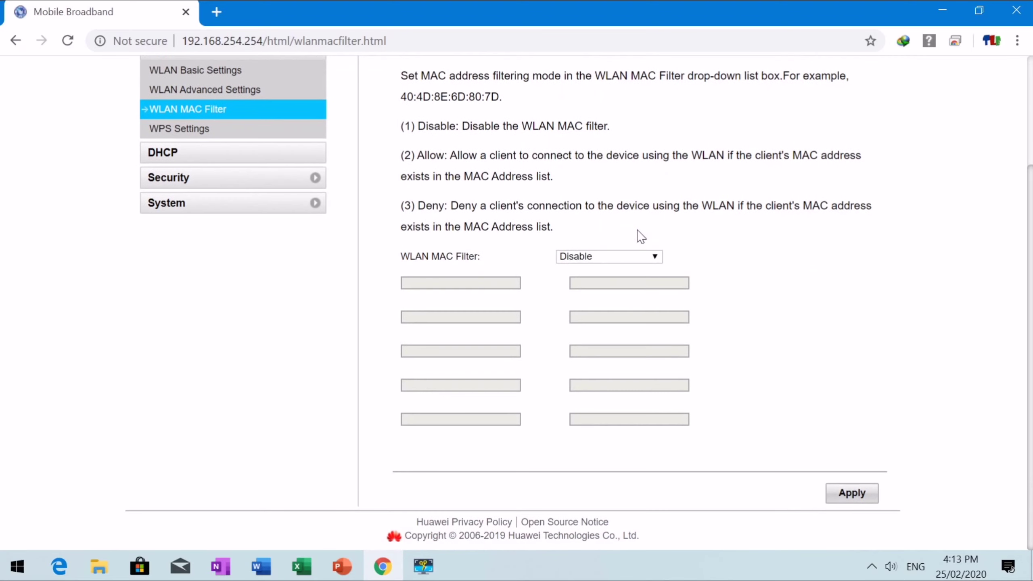
scroll(638, 231, "up", 5)
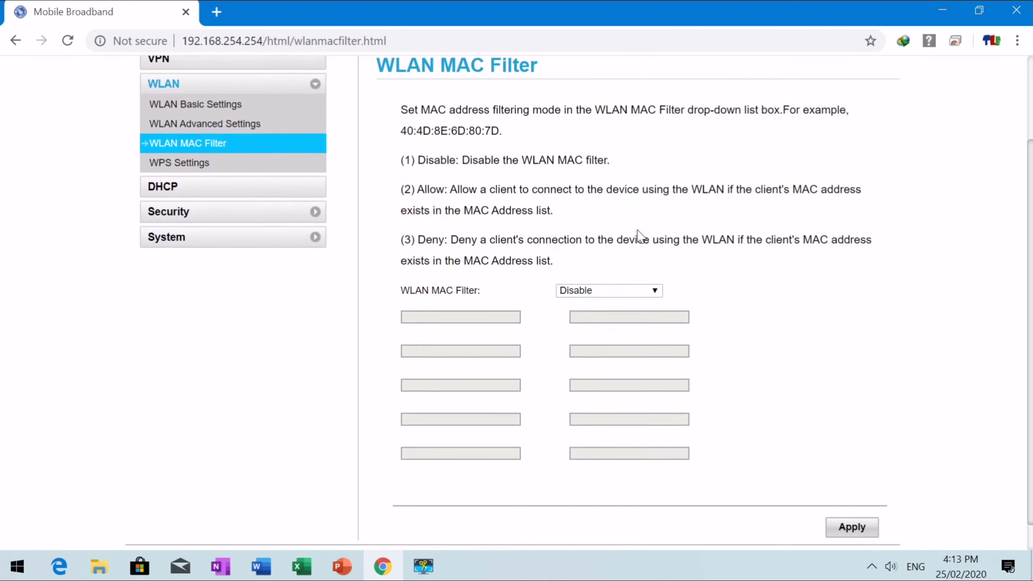
scroll(638, 230, "up", 1)
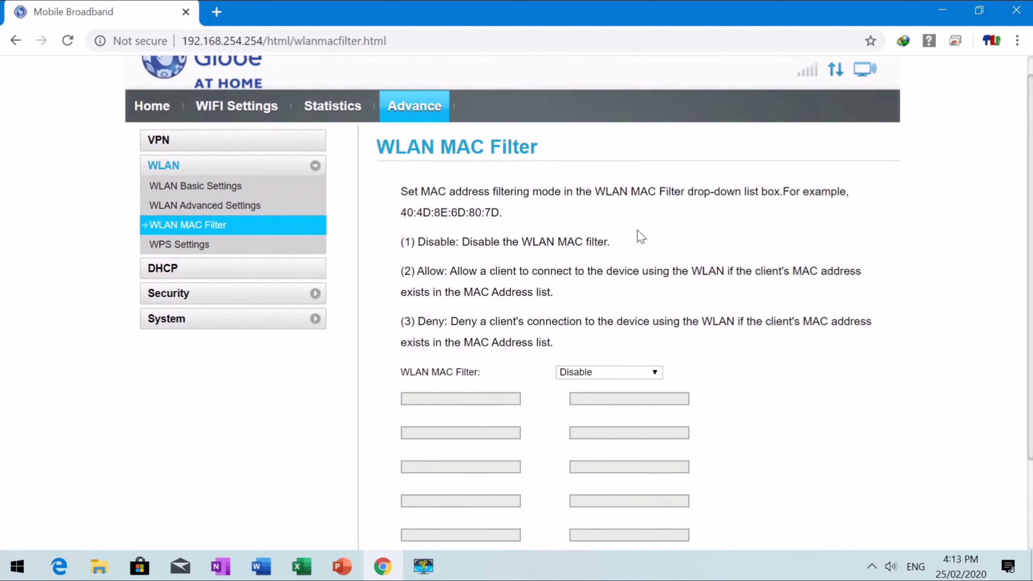
Step: Review the WPS Settings, including the current PIN controls and the options for adding a new device
left_click(174, 245)
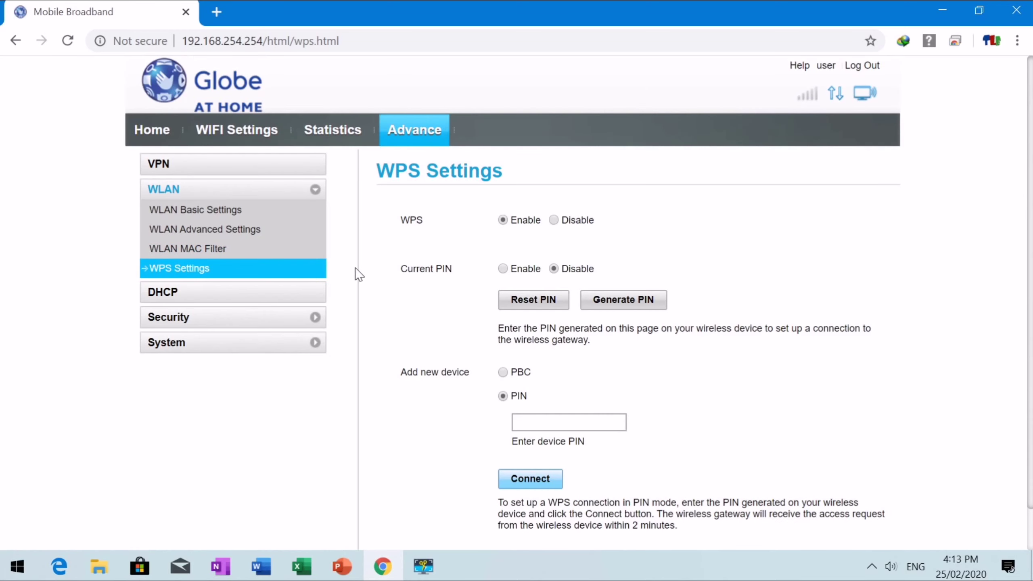
scroll(452, 240, "down", 1)
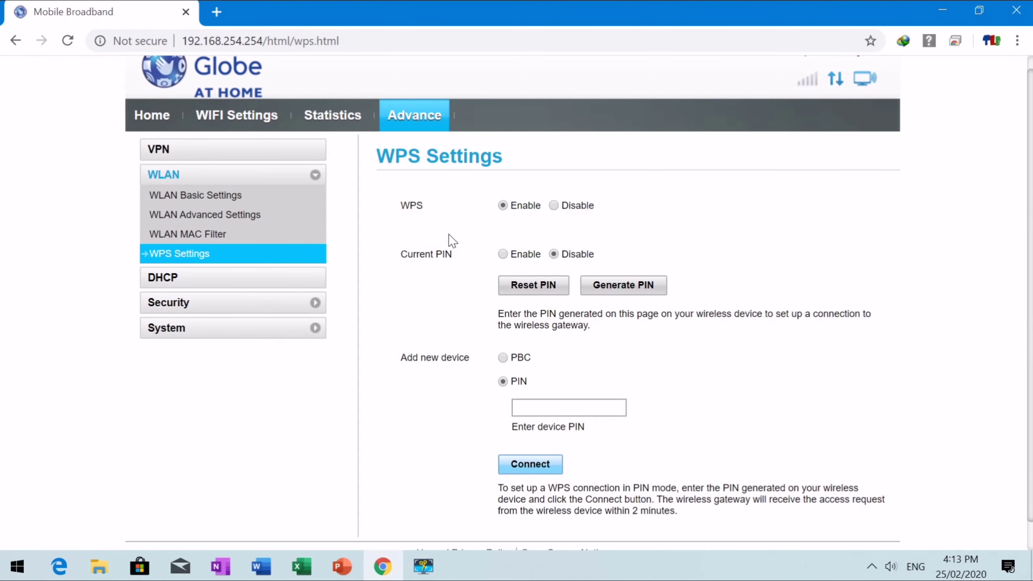
scroll(452, 240, "down", 2)
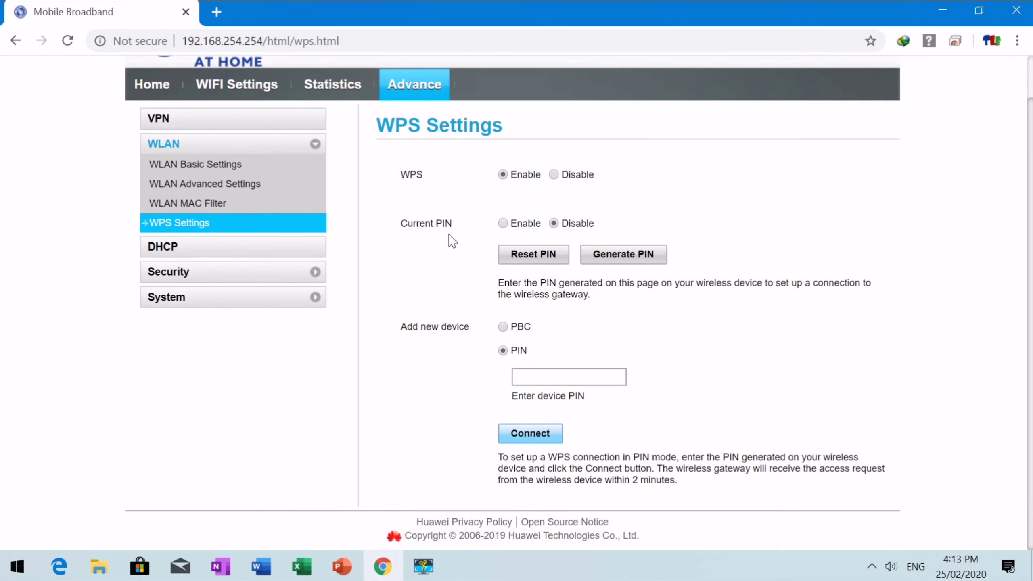
scroll(452, 240, "up", 3)
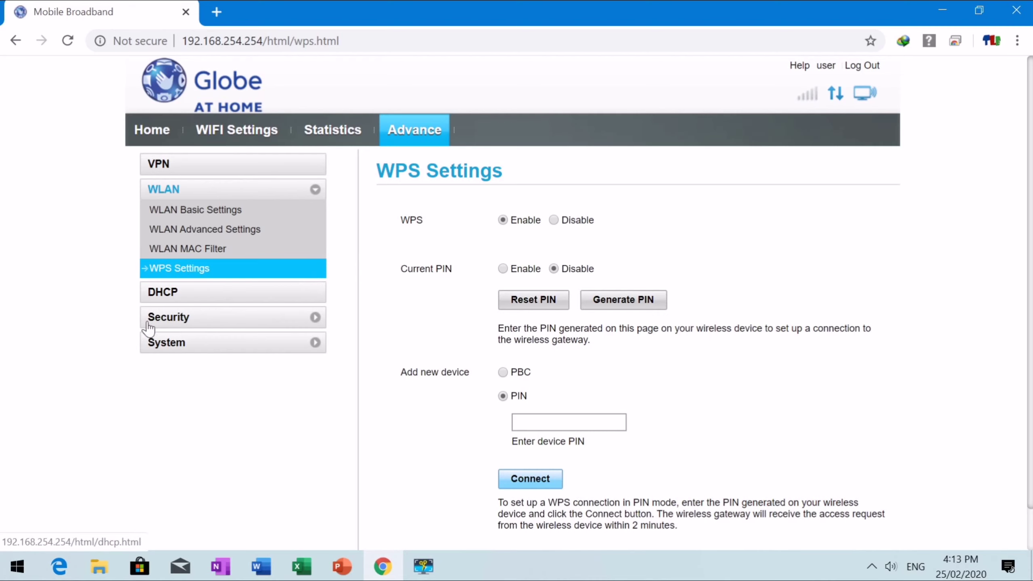
Step: View the DHCP settings for the IP address, server state, IP range and lease time
left_click(160, 293)
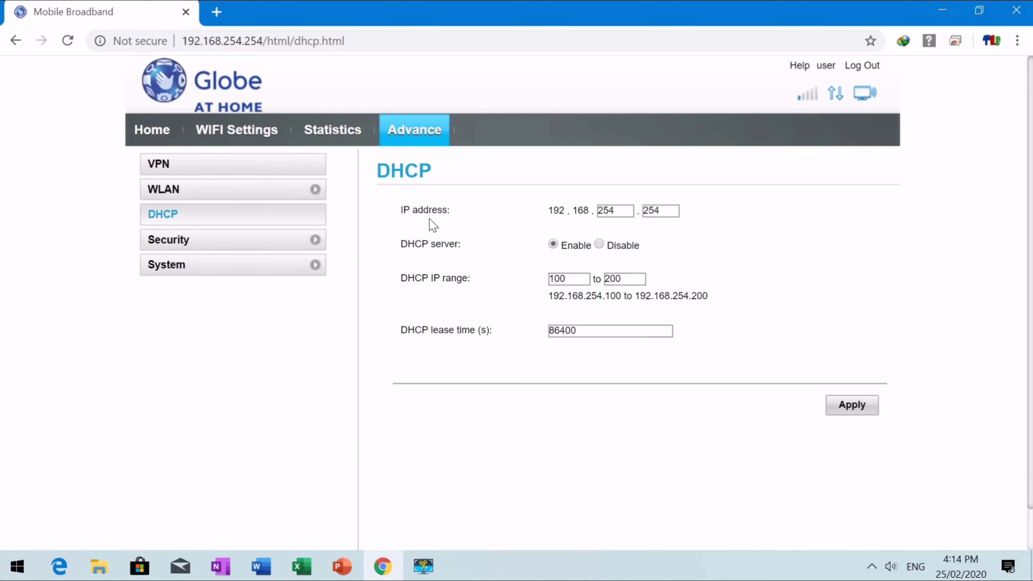
scroll(429, 218, "down", 1)
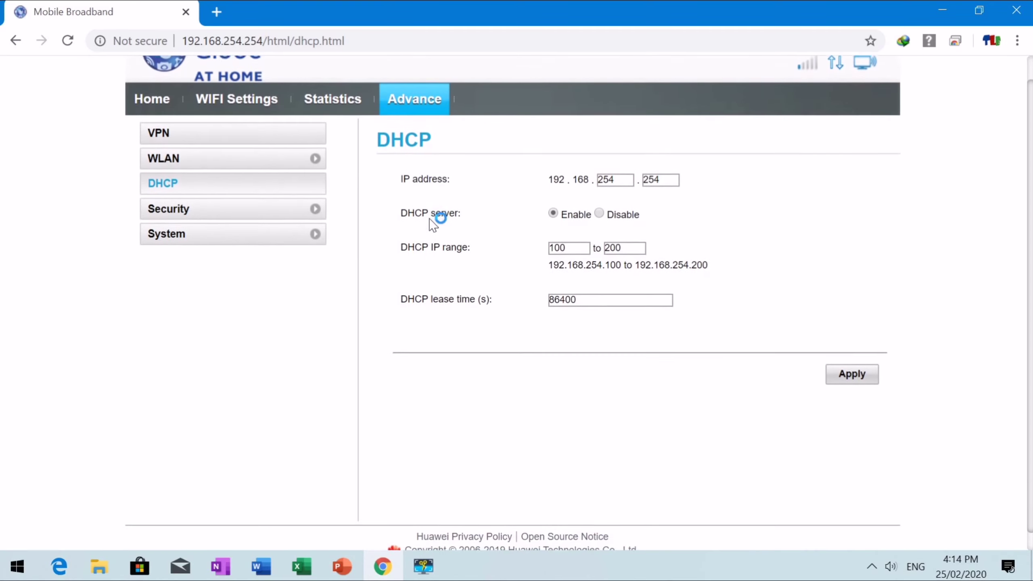
scroll(429, 218, "down", 1)
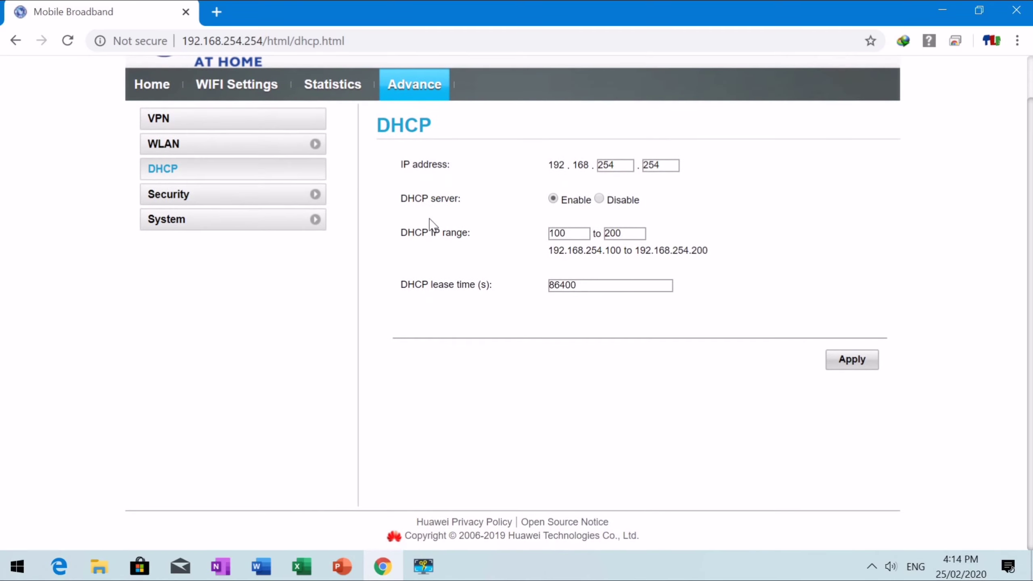
Step: Review the Security section's Device Management, Virtual Server and Special Applications pages
left_click(164, 195)
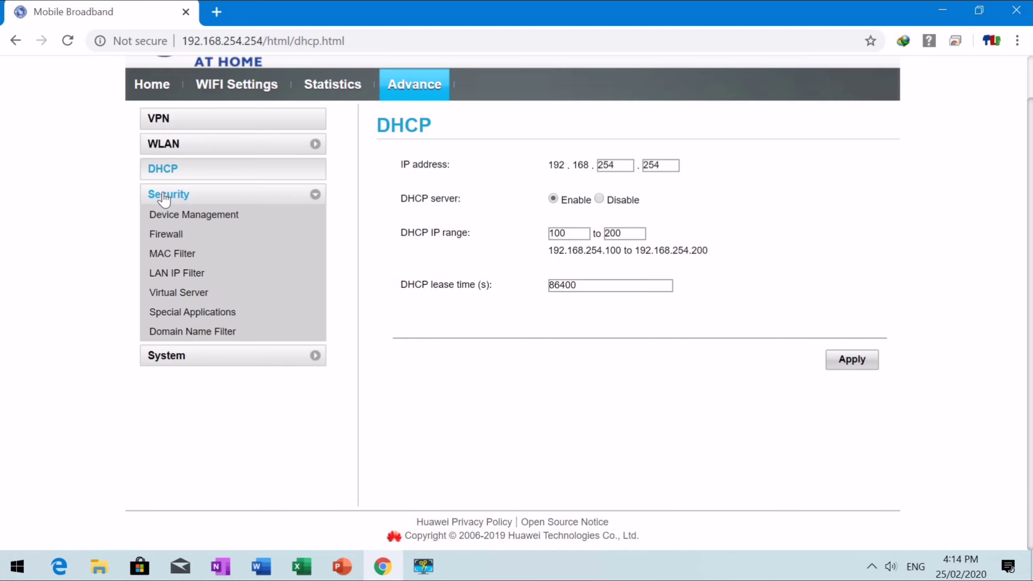
left_click(169, 220)
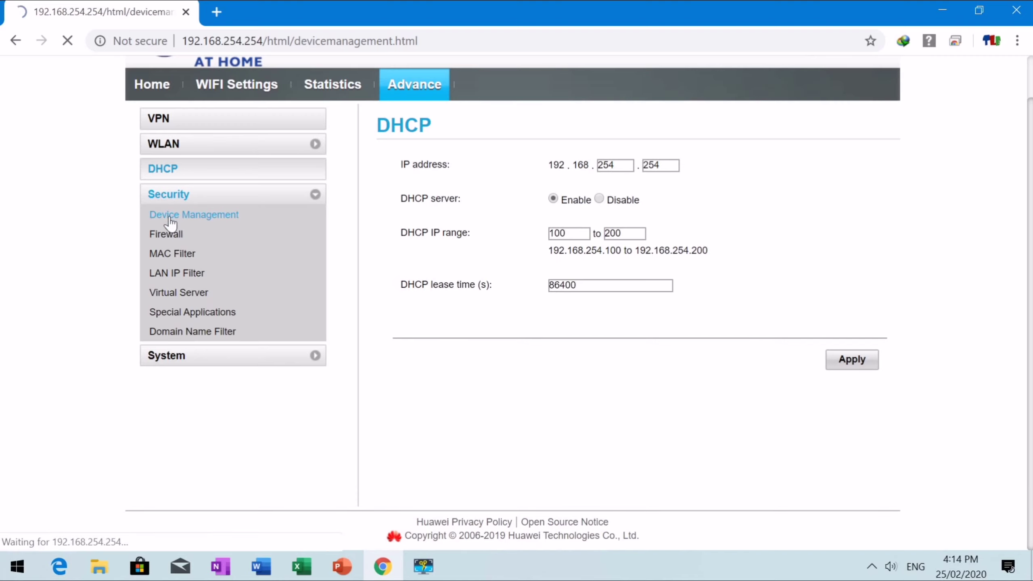
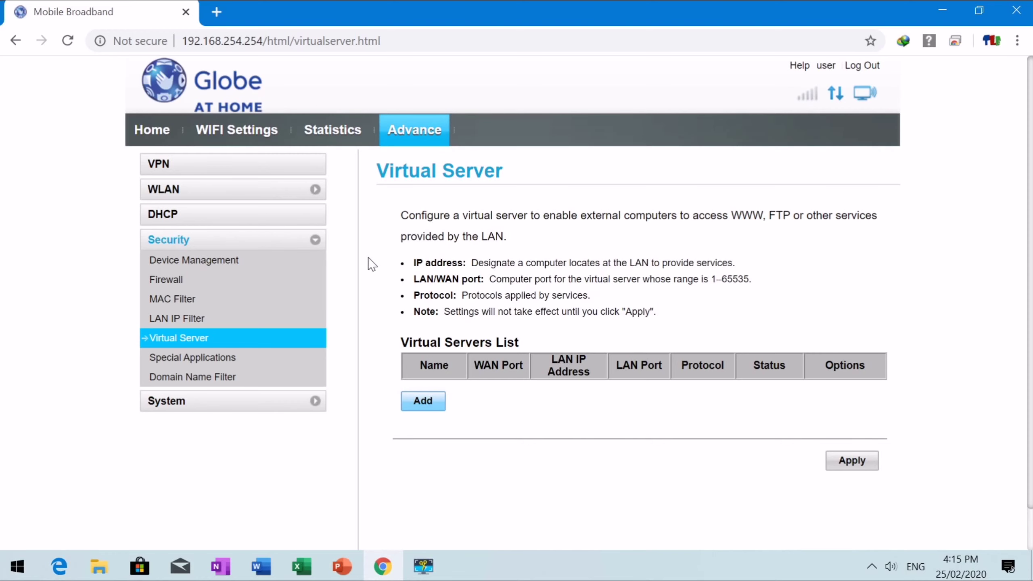
scroll(368, 257, "down", 1)
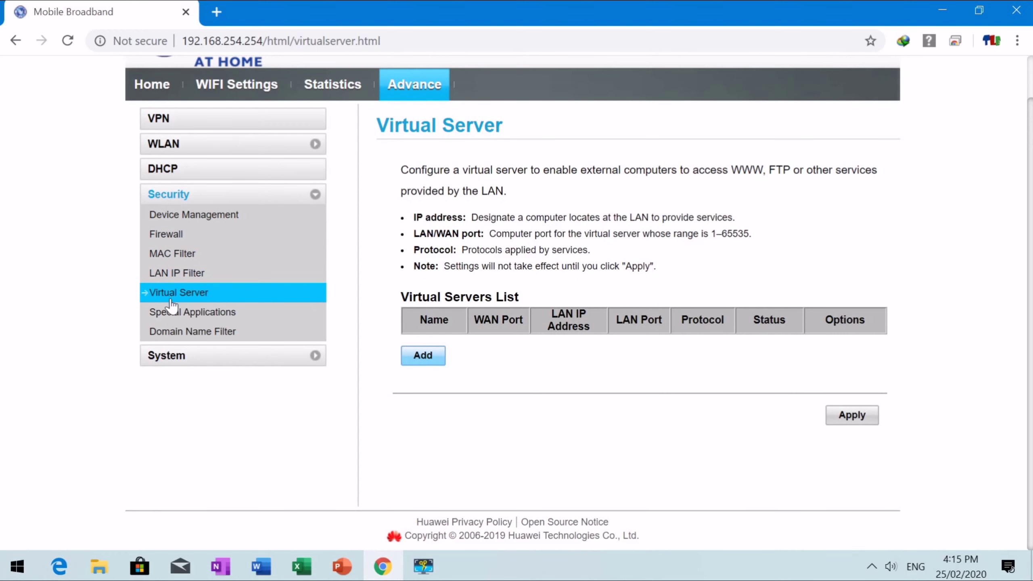
left_click(172, 317)
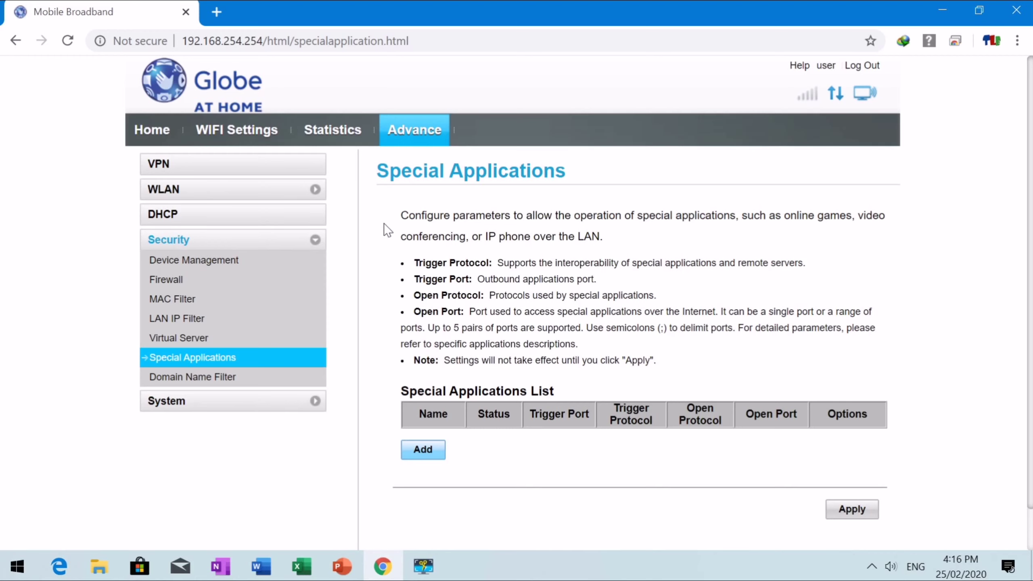
scroll(387, 230, "down", 1)
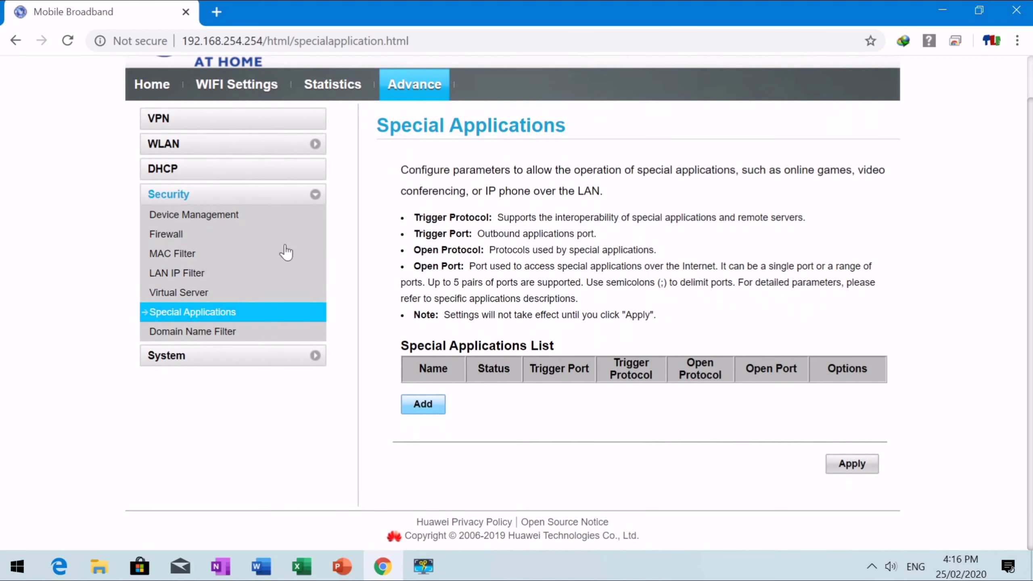
Step: Add facebook.com to the Domain Name Filter blacklist with status On, and save the settings
left_click(199, 336)
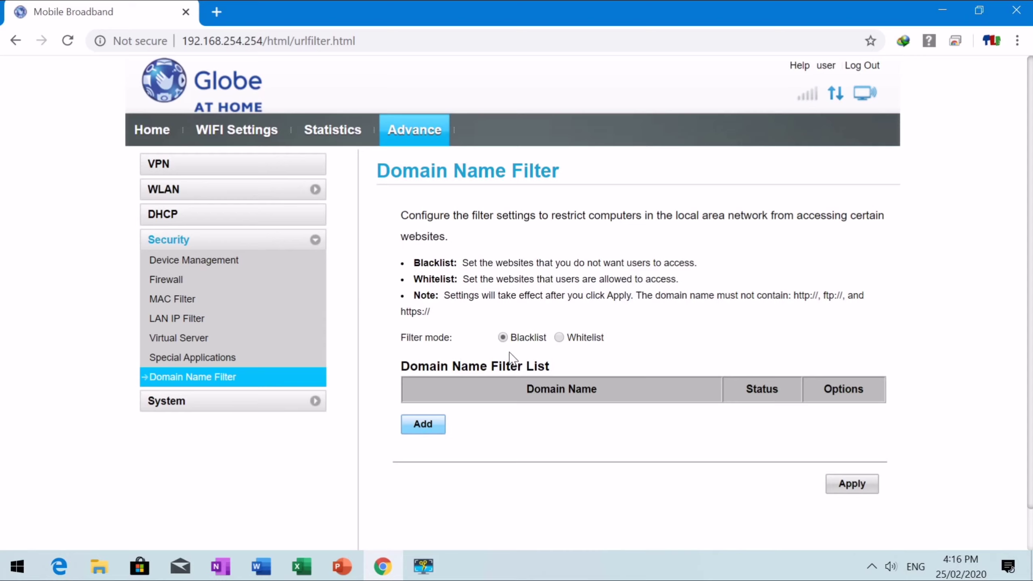
left_click(439, 425)
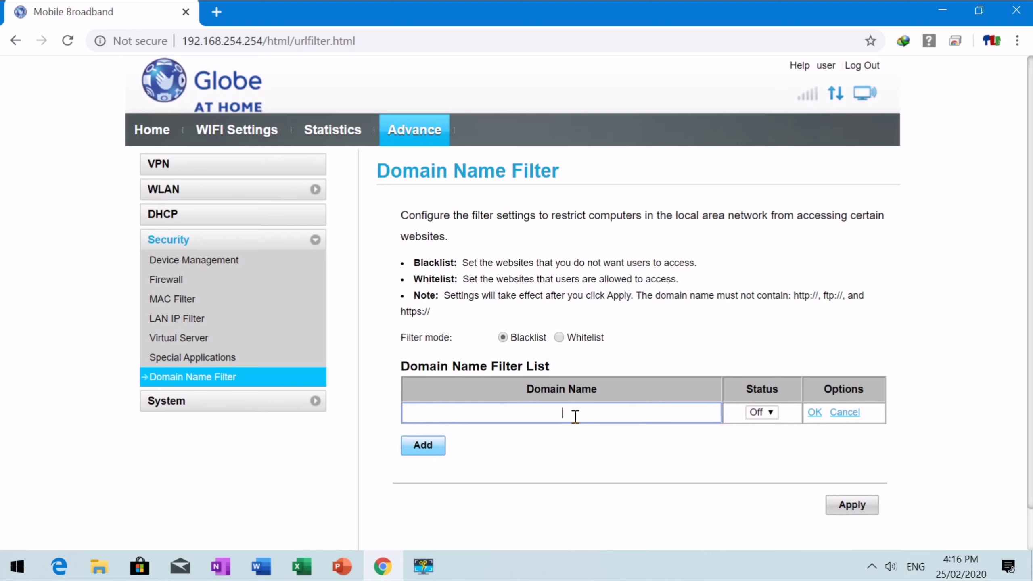
type("facebook.com")
left_click(764, 413)
left_click(763, 448)
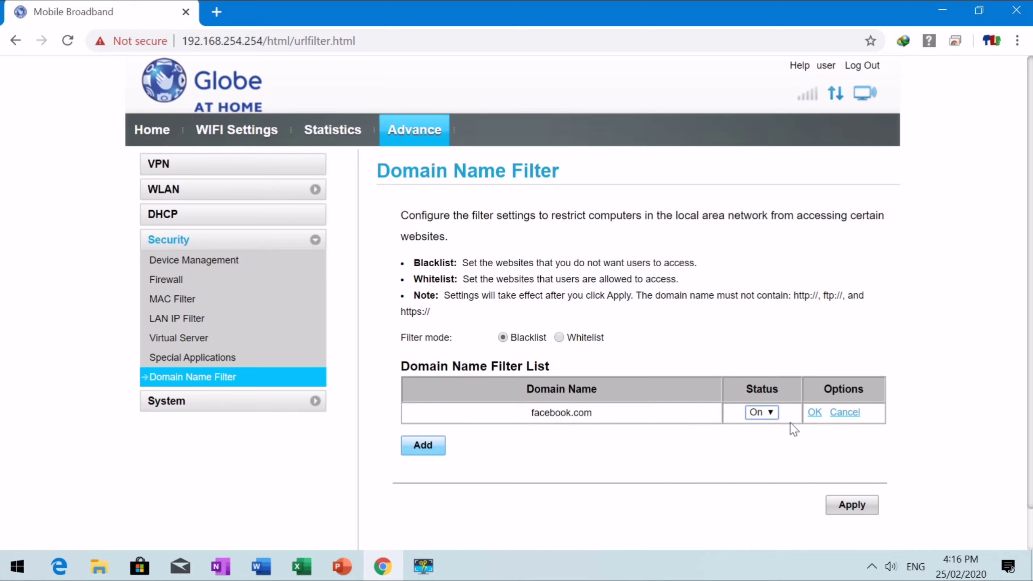
left_click(817, 413)
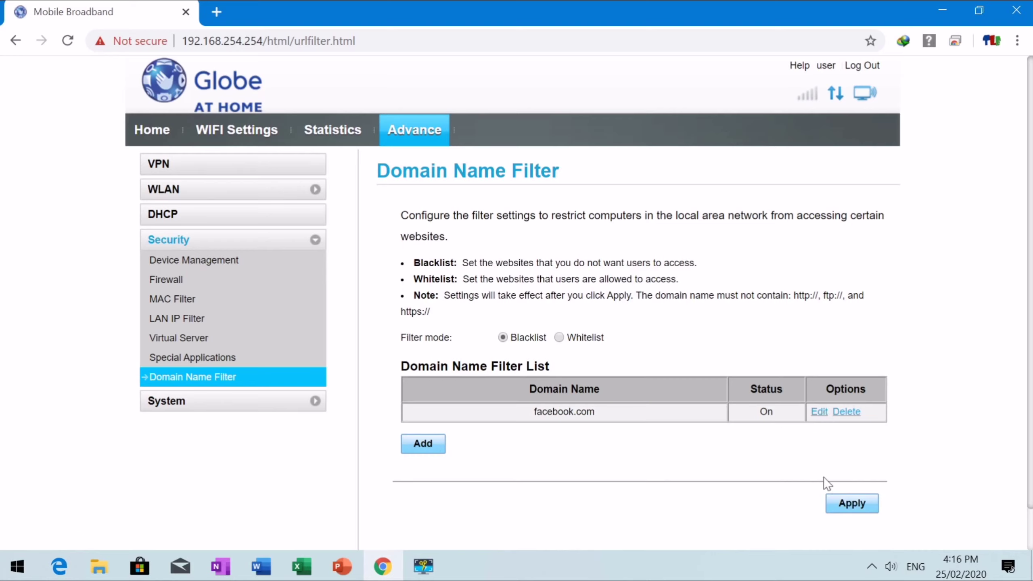
left_click(843, 504)
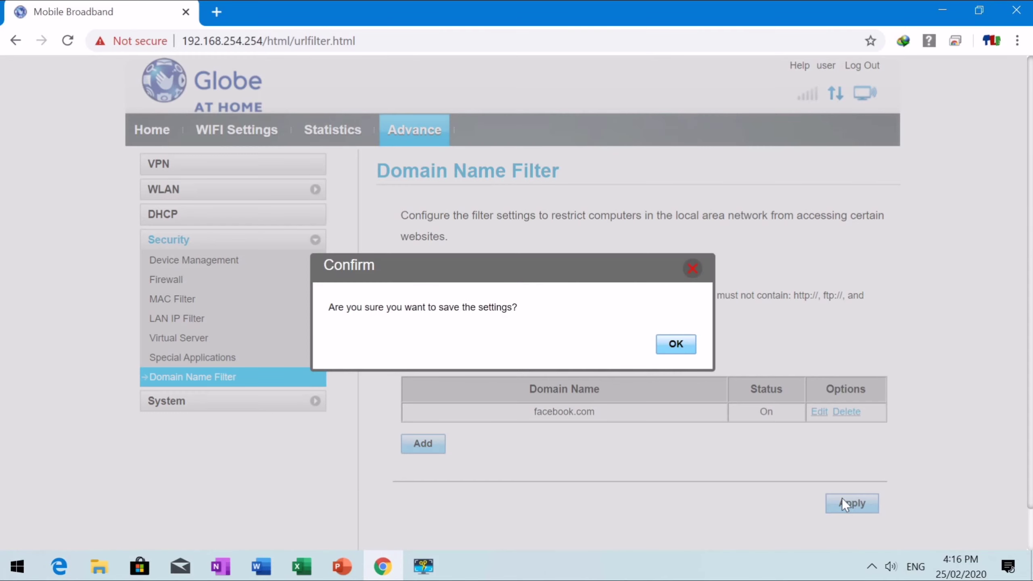
left_click(661, 350)
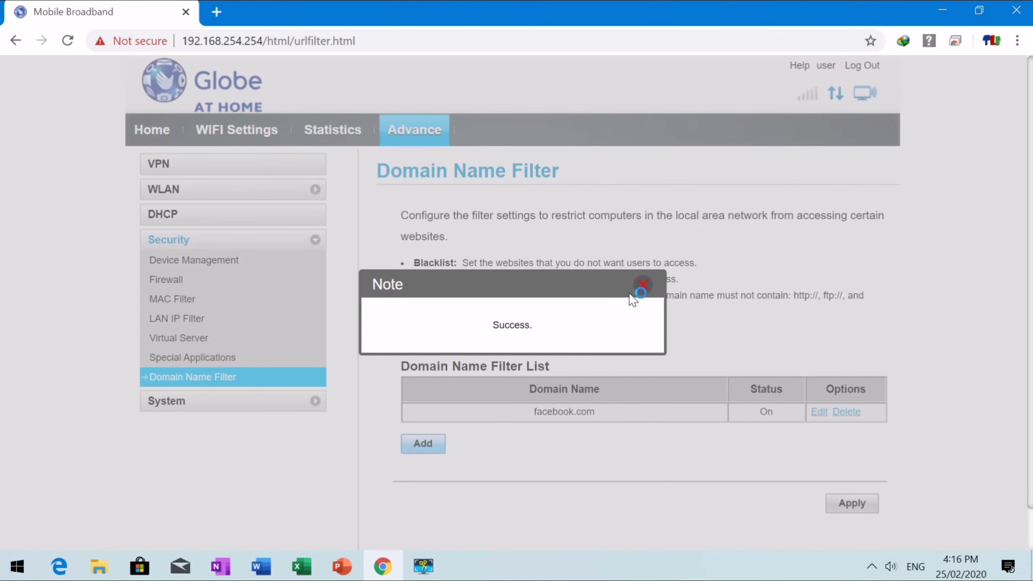
left_click(642, 286)
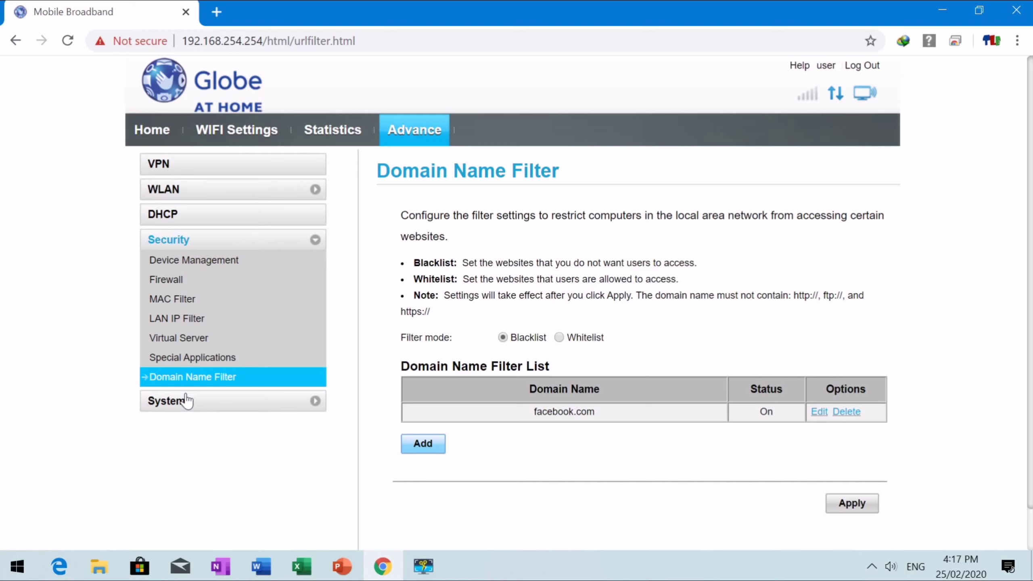
Step: Switch the domain name filter mode to Whitelist, add google.com with status On, and save the settings
left_click(559, 337)
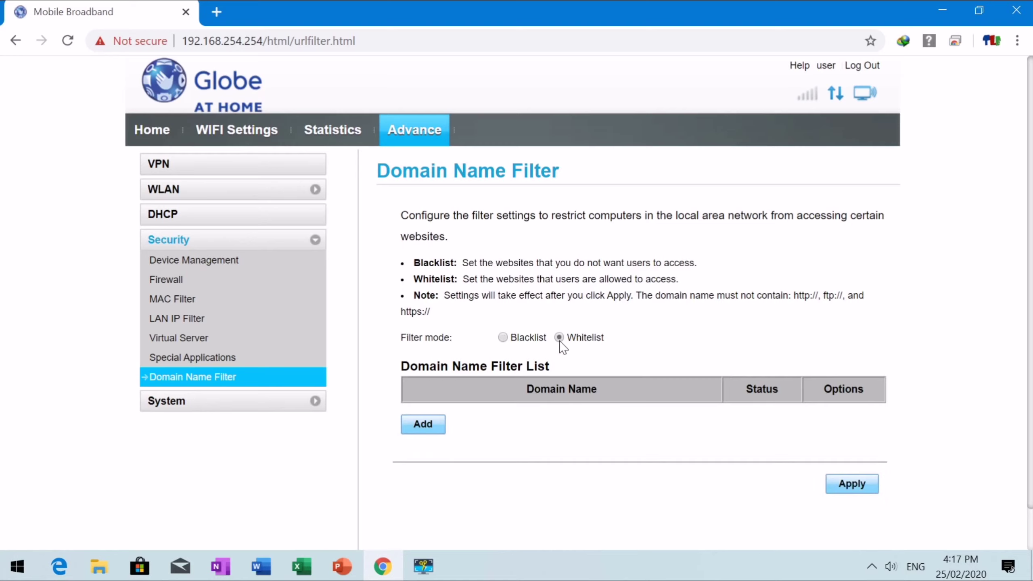
left_click(431, 424)
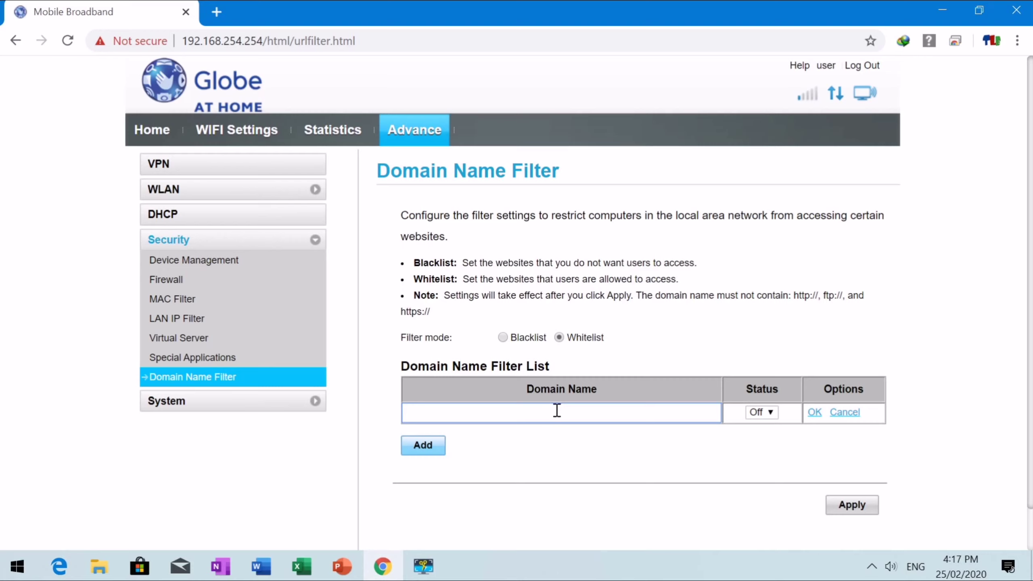
type("google.com")
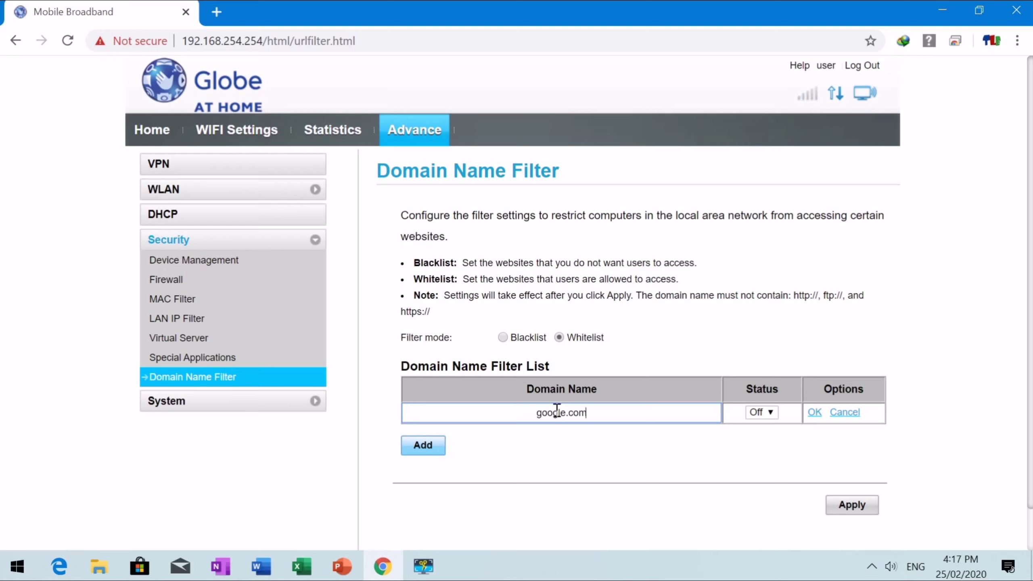
left_click(765, 413)
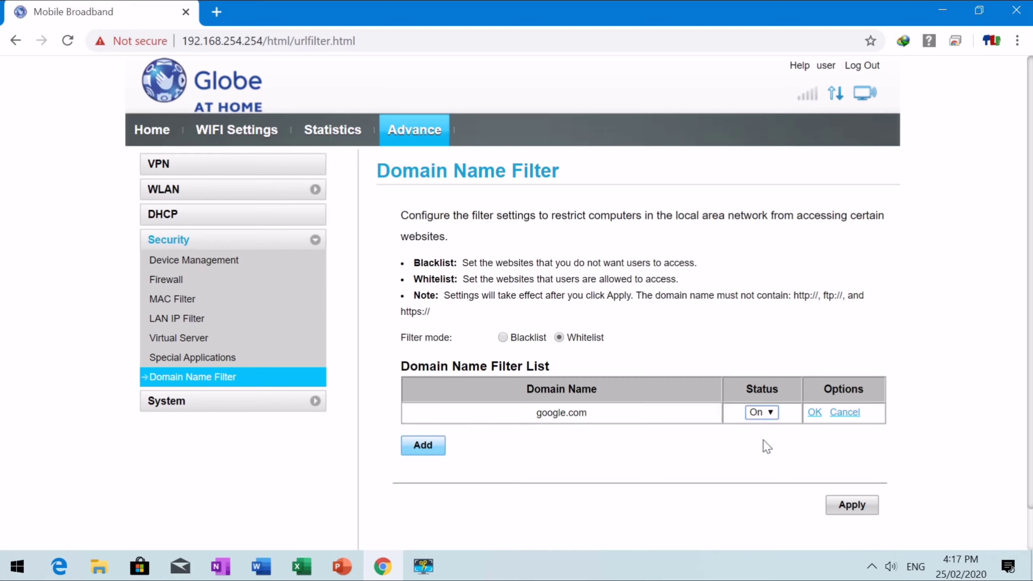
left_click(843, 506)
left_click(814, 412)
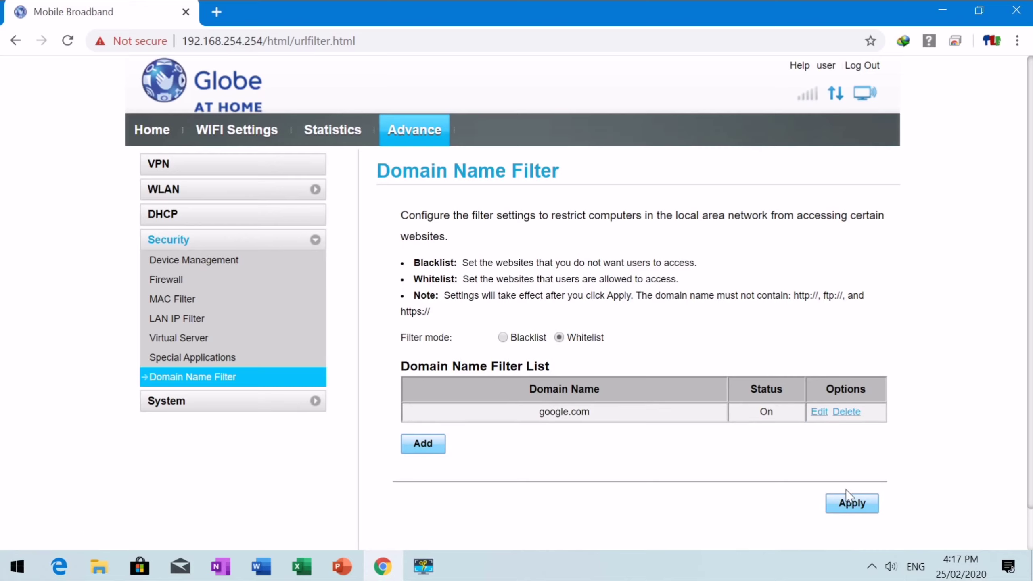
left_click(849, 502)
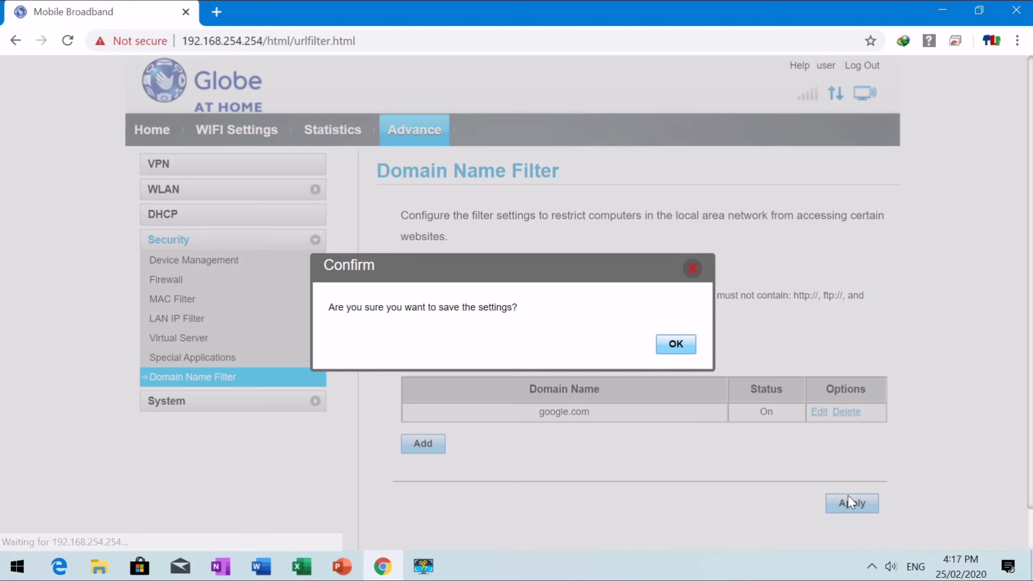
left_click(663, 346)
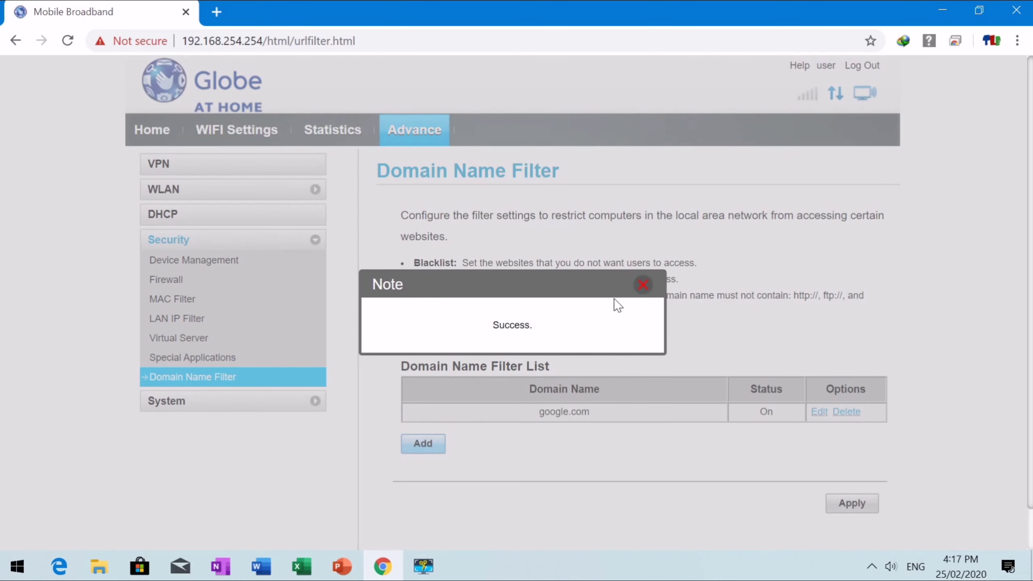
left_click(642, 285)
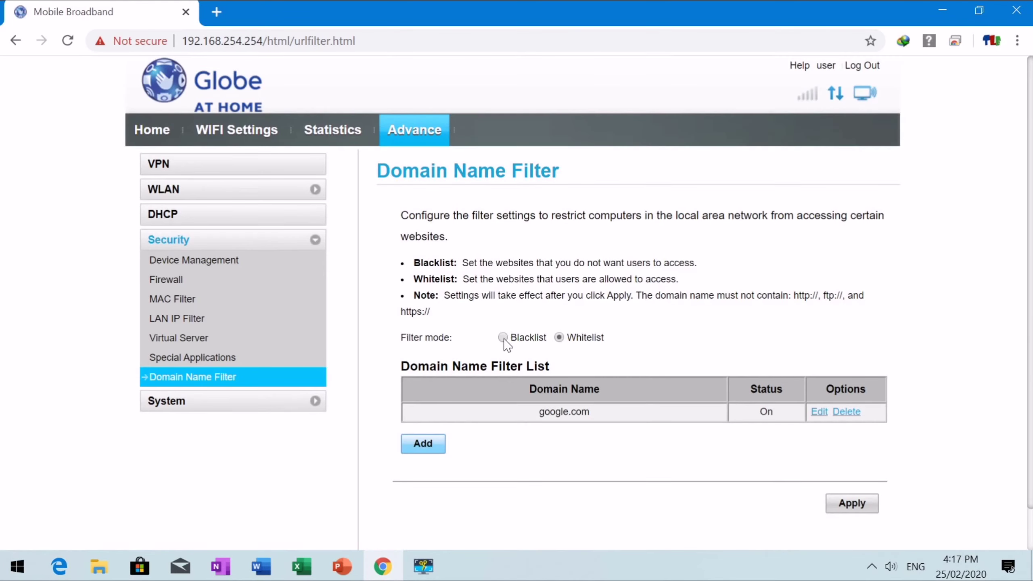
left_click(560, 338)
Step: Look through the System section's Device Information, Modify Password, Restart and System Settings pages without changing anything
left_click(186, 401)
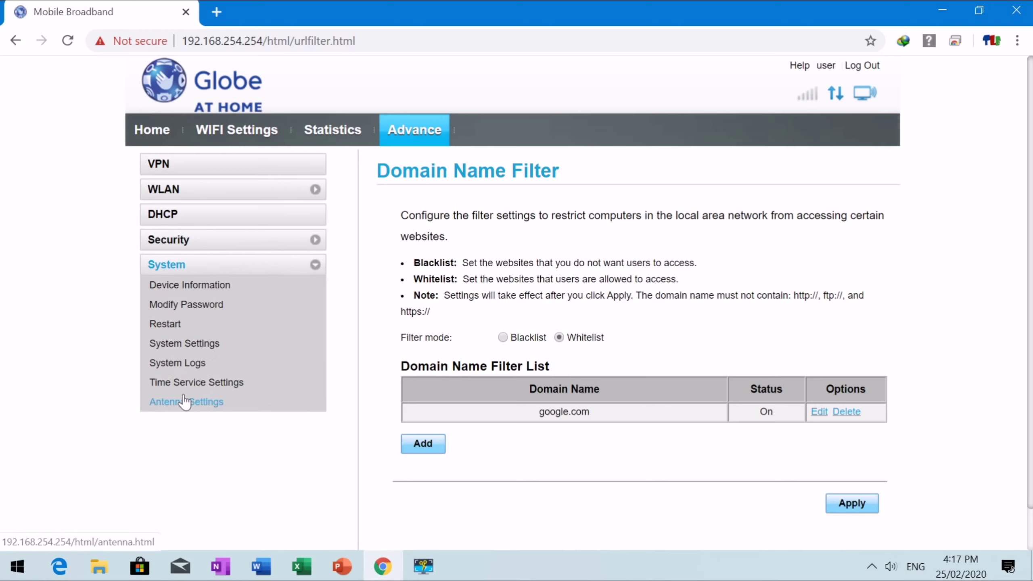
left_click(172, 292)
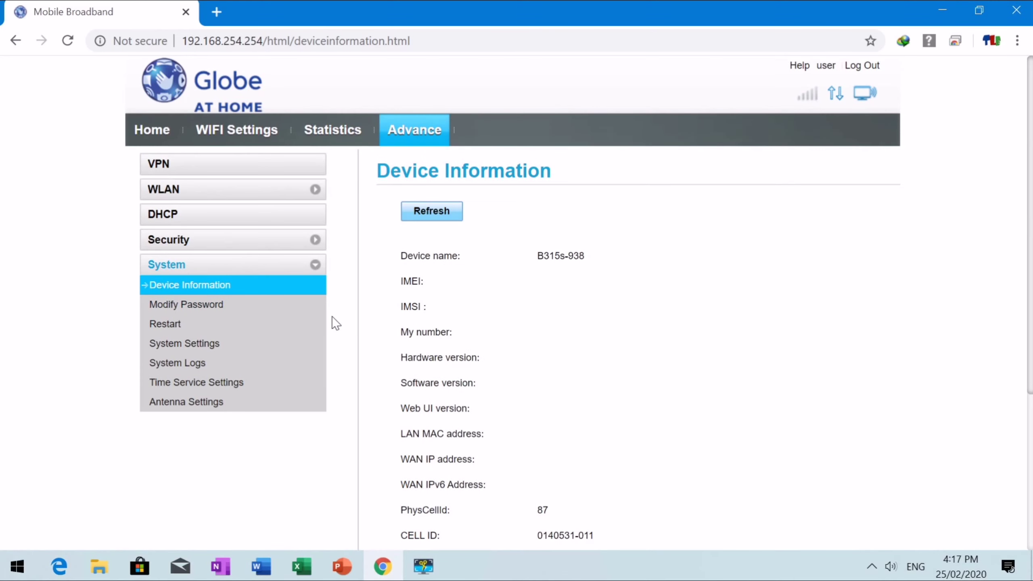
left_click(189, 305)
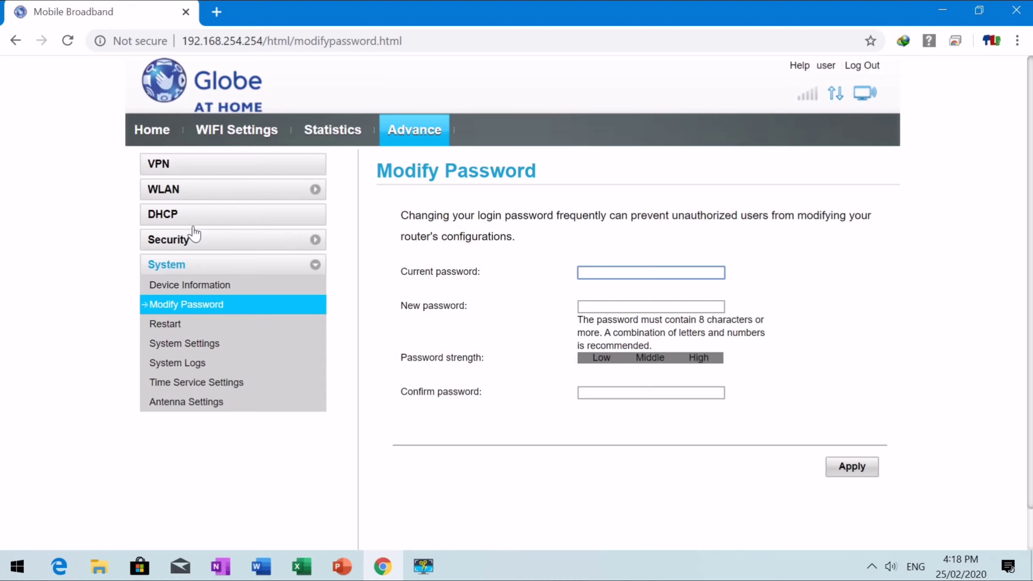
left_click(162, 324)
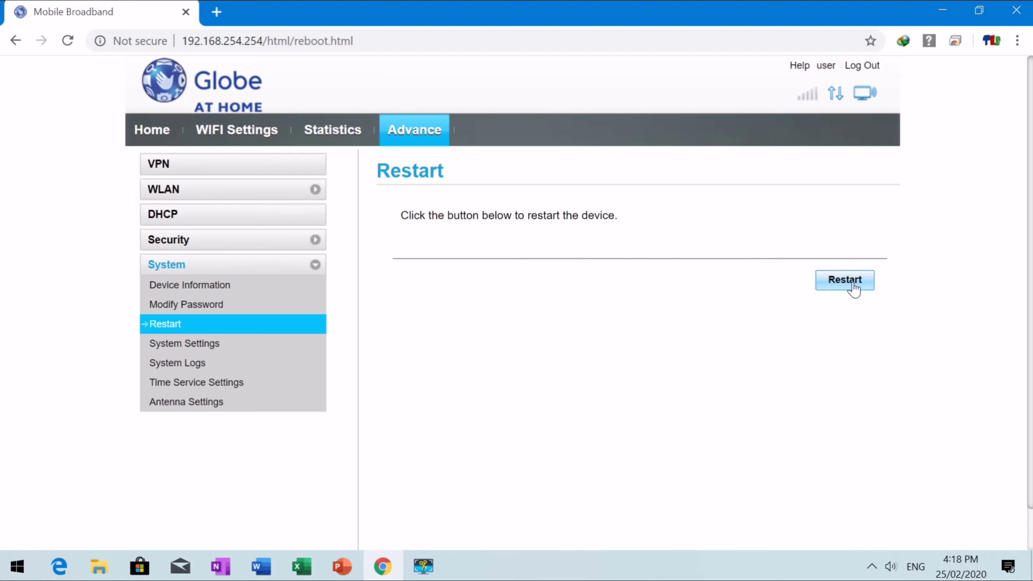
left_click(186, 349)
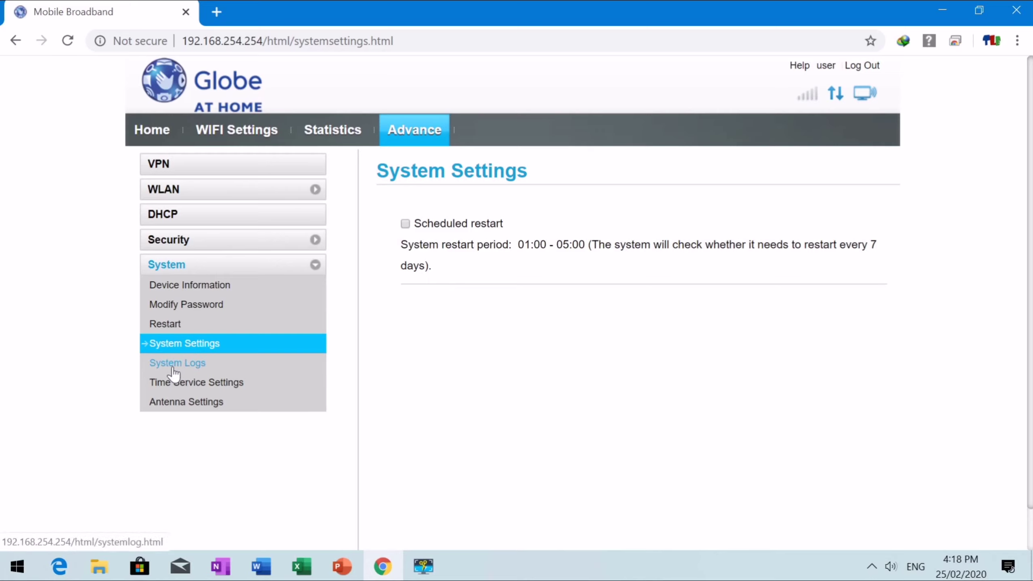
Step: Examine the System Logs, reading through the recorded user operations, device connections and system messages down to the older entries
left_click(175, 363)
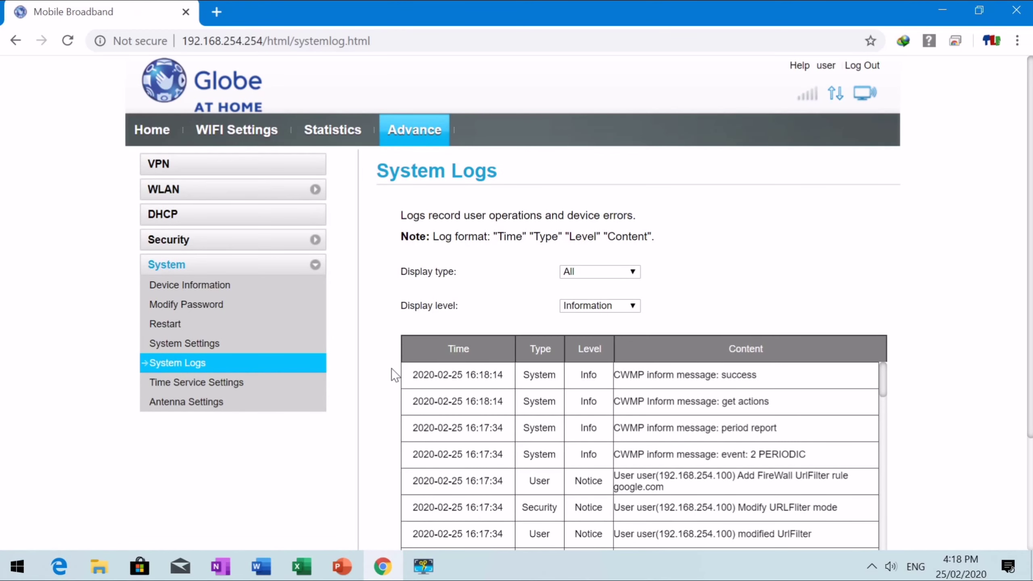
scroll(516, 409, "down", 1)
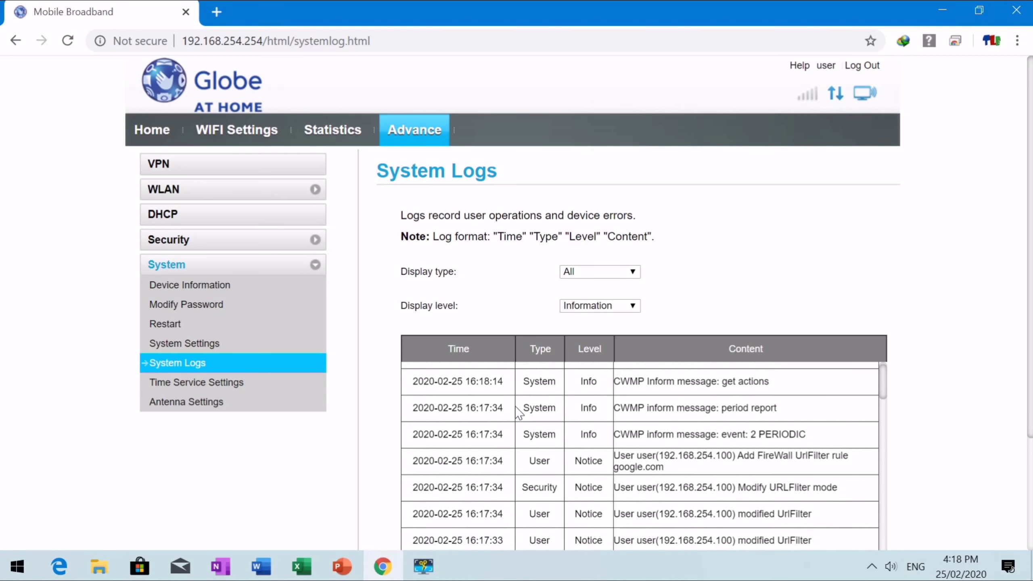
scroll(519, 411, "down", 3)
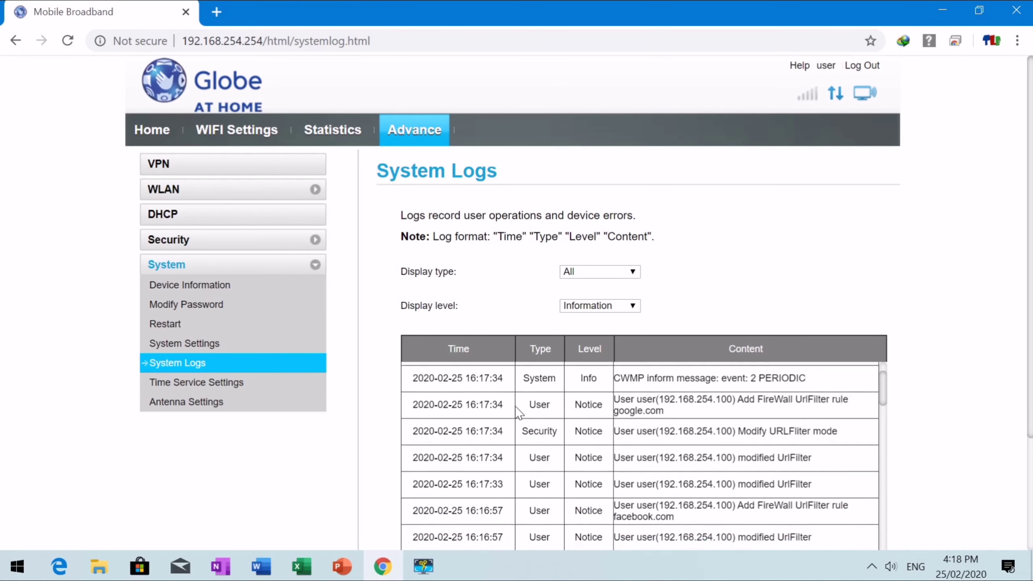
scroll(519, 413, "down", 3)
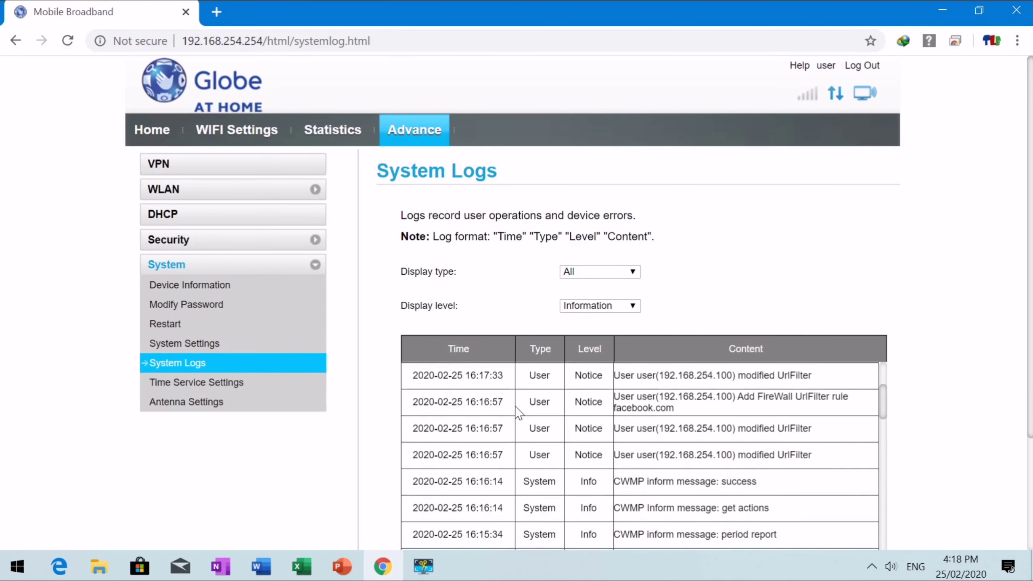
scroll(518, 413, "down", 4)
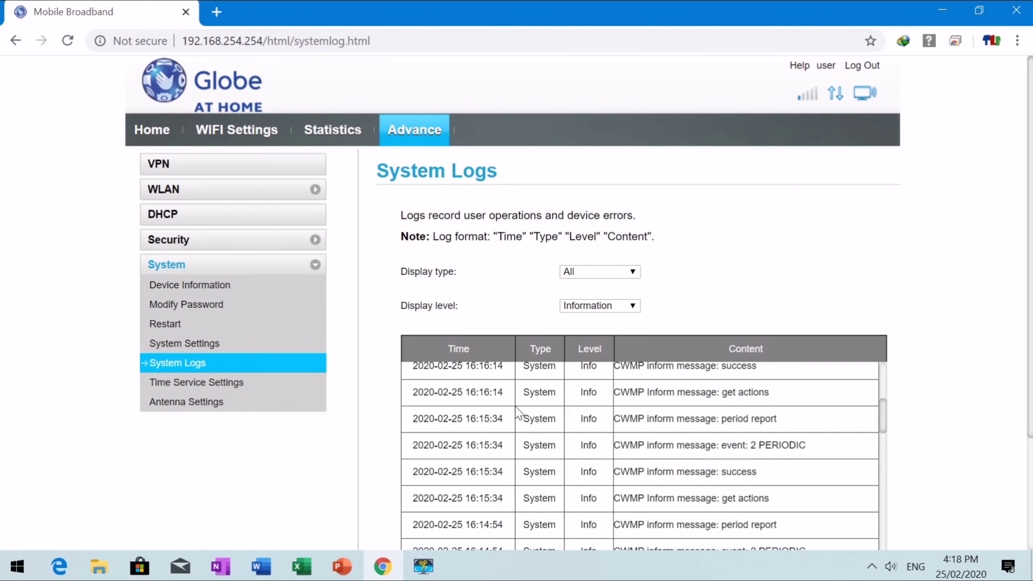
scroll(519, 413, "down", 4)
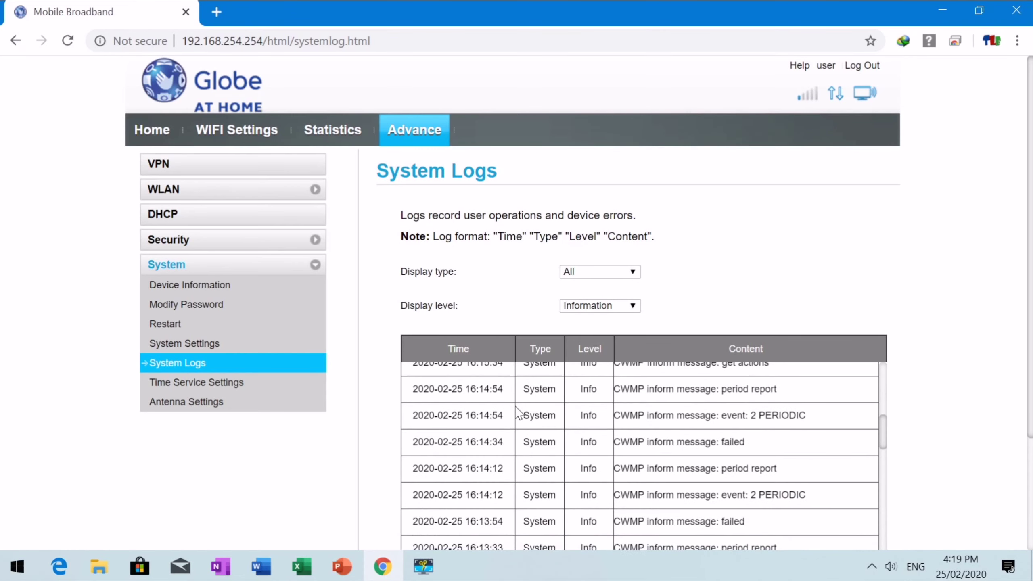
scroll(518, 413, "down", 5)
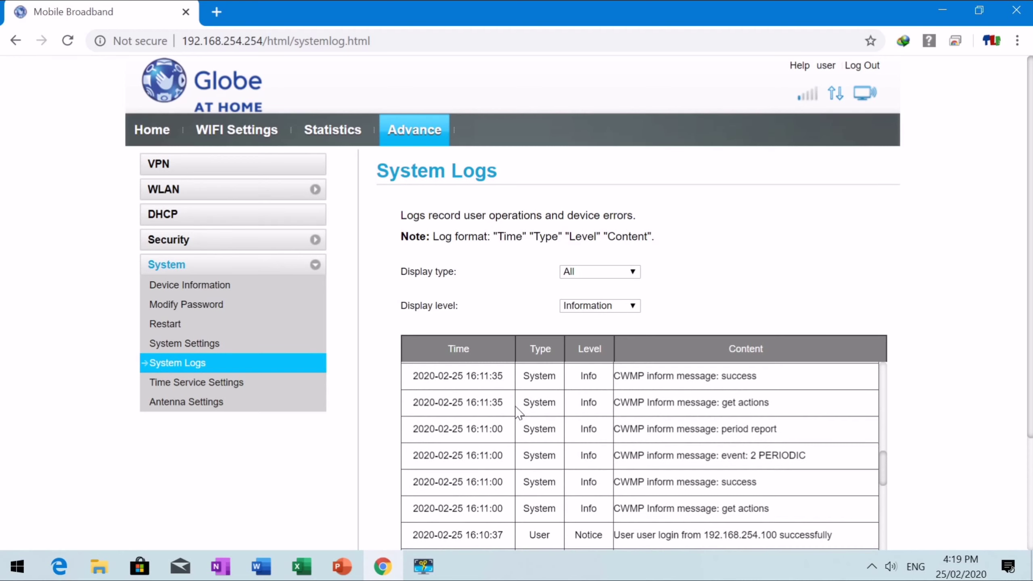
scroll(519, 413, "down", 10)
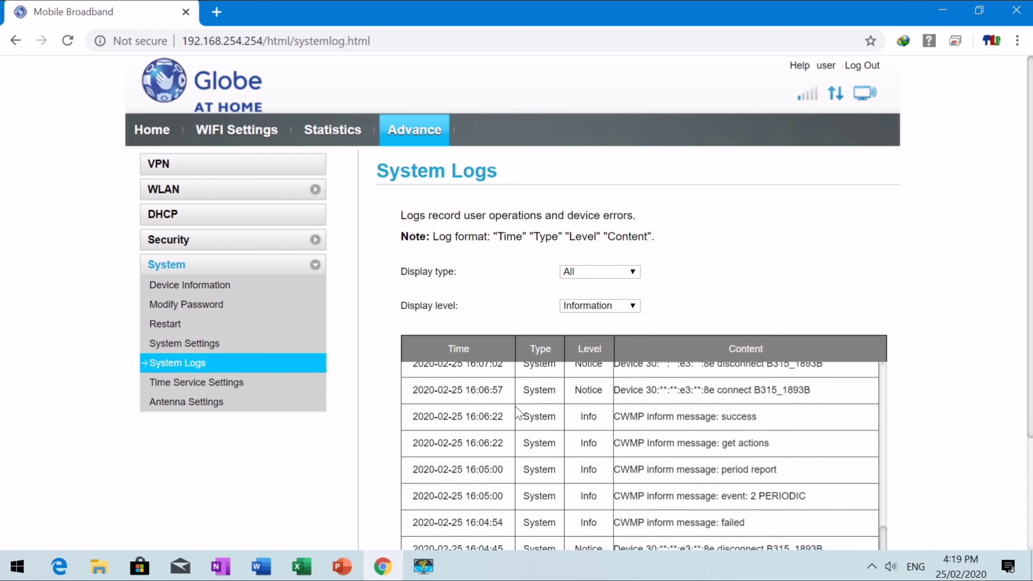
scroll(518, 414, "down", 6)
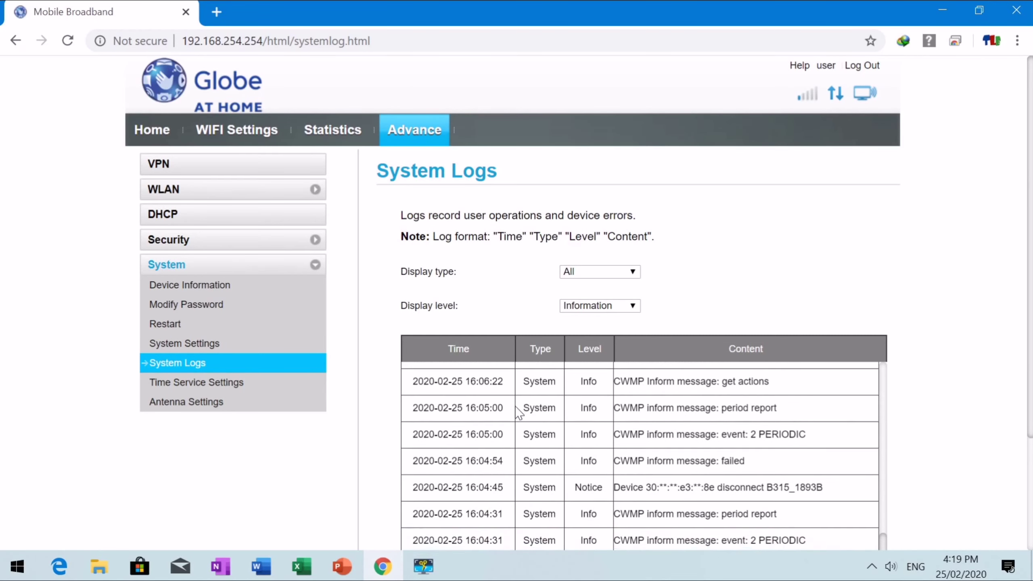
Step: Check the oldest System Logs entries and review the NTP server and SNTP time zone options in Time Service Settings without changing them
scroll(519, 413, "down", 8)
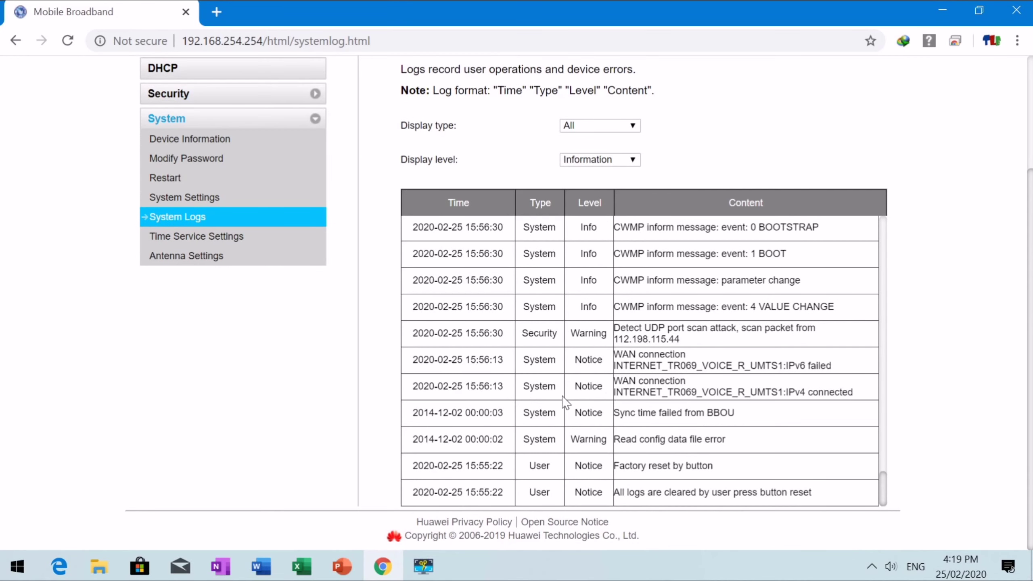
scroll(567, 403, "up", 3)
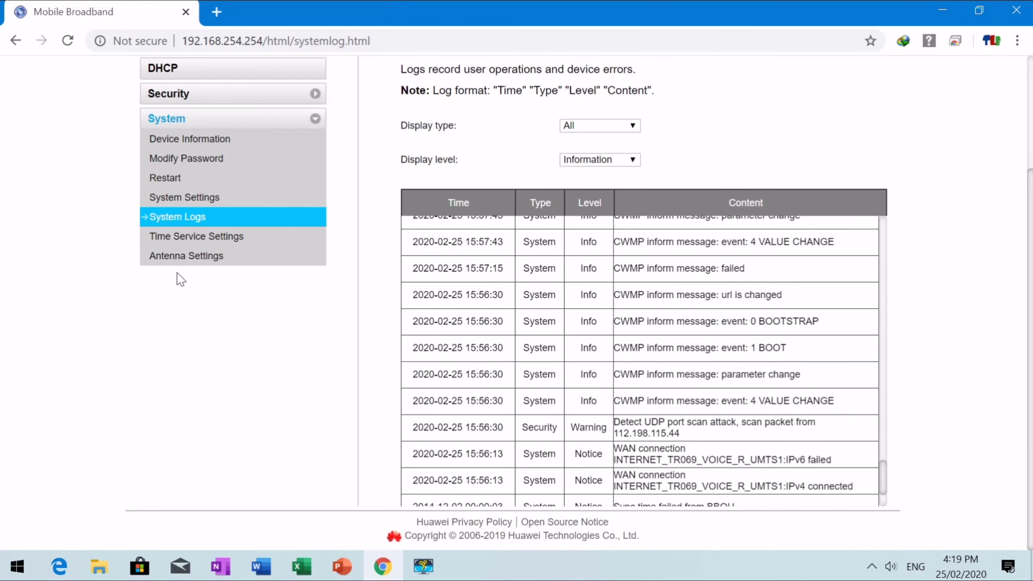
left_click(178, 240)
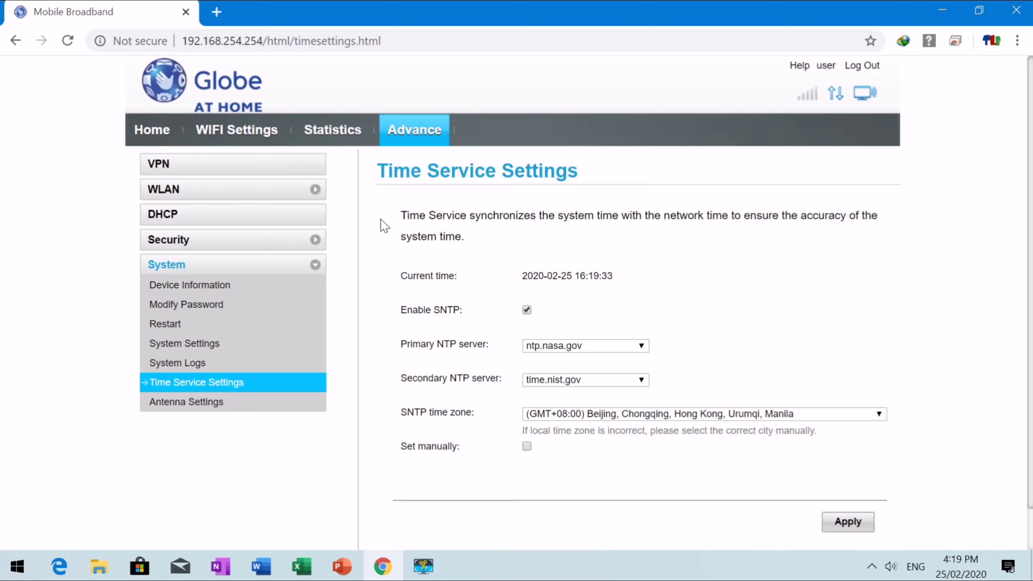
left_click(648, 345)
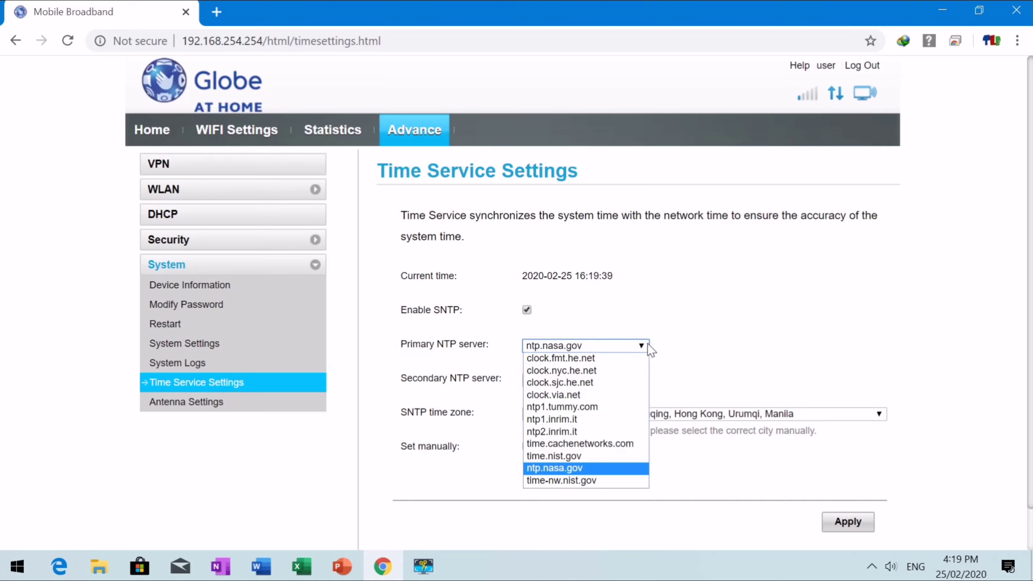
left_click(648, 343)
left_click(636, 380)
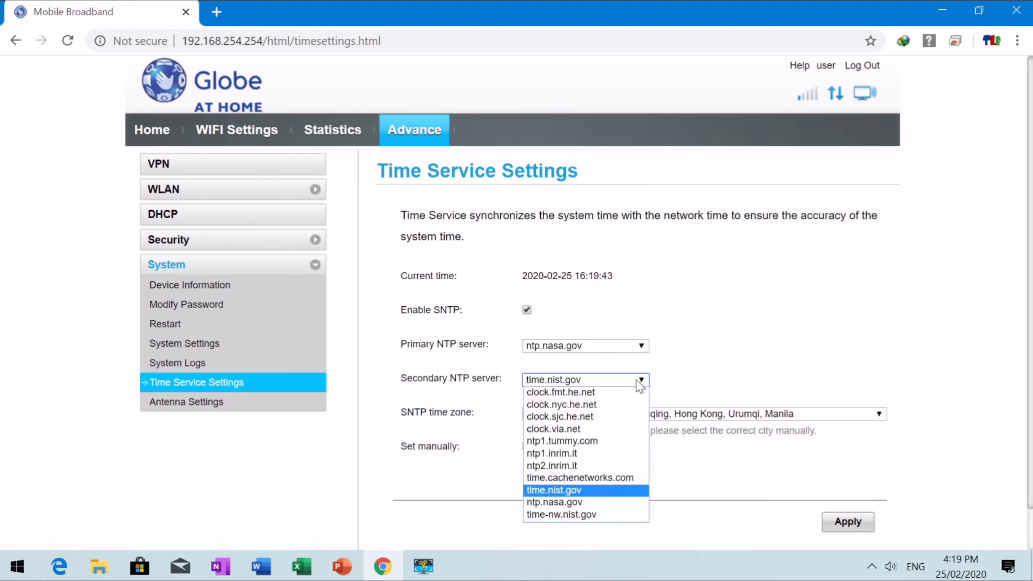
left_click(730, 380)
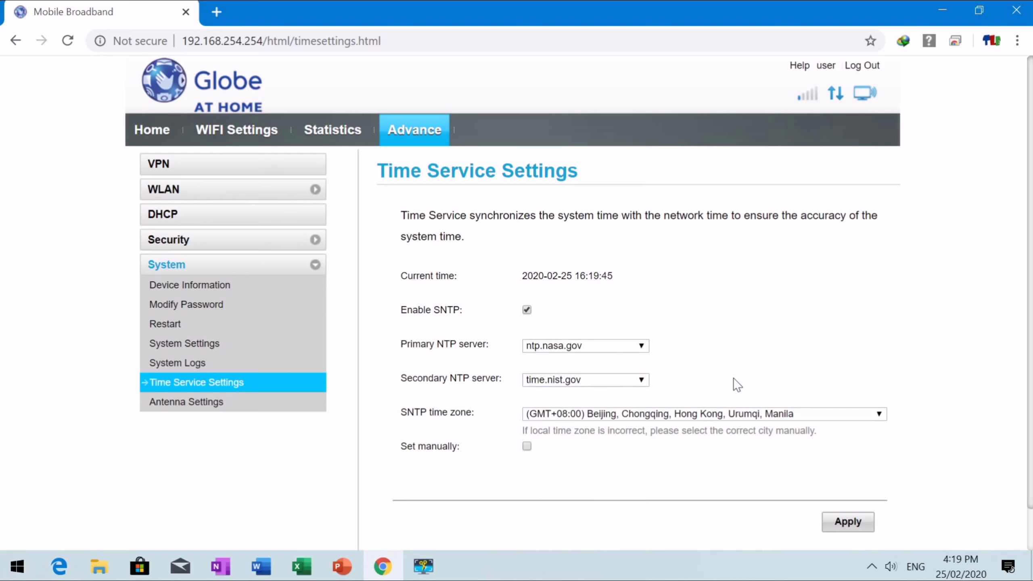
left_click(870, 416)
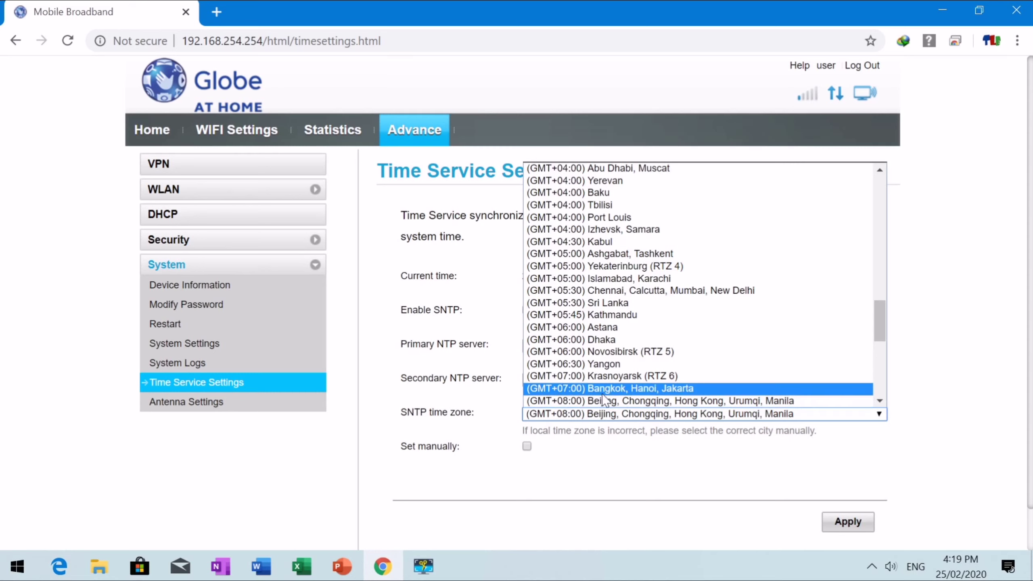
key("Down")
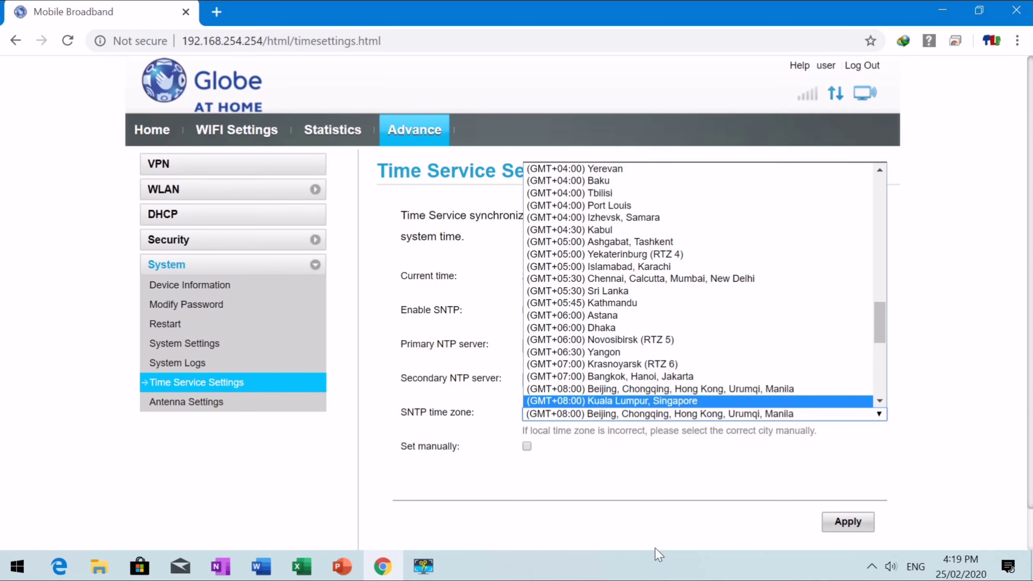
left_click(732, 471)
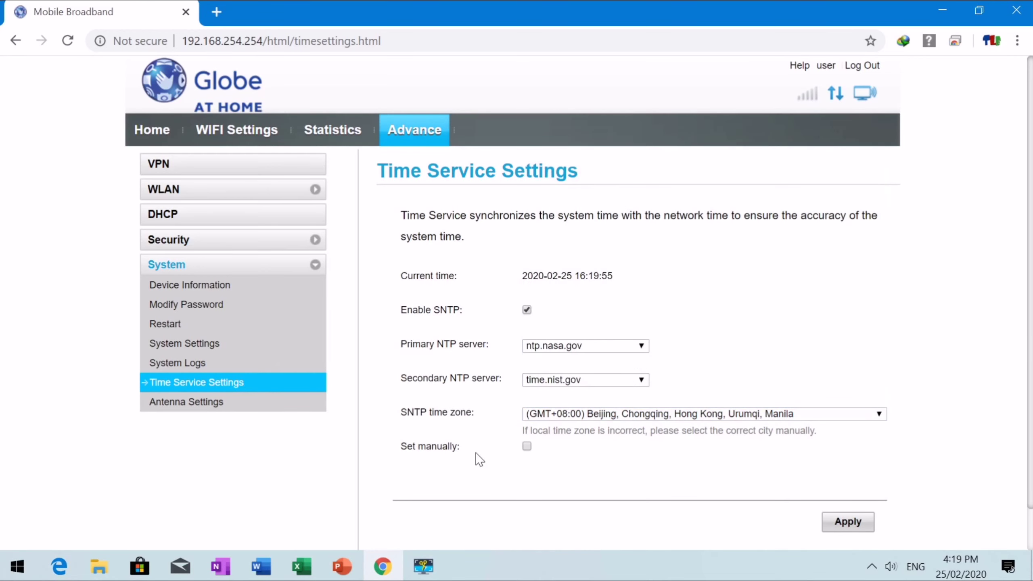
Step: Review the Antenna Settings page, including the available antenna types, without changing the selection
left_click(170, 405)
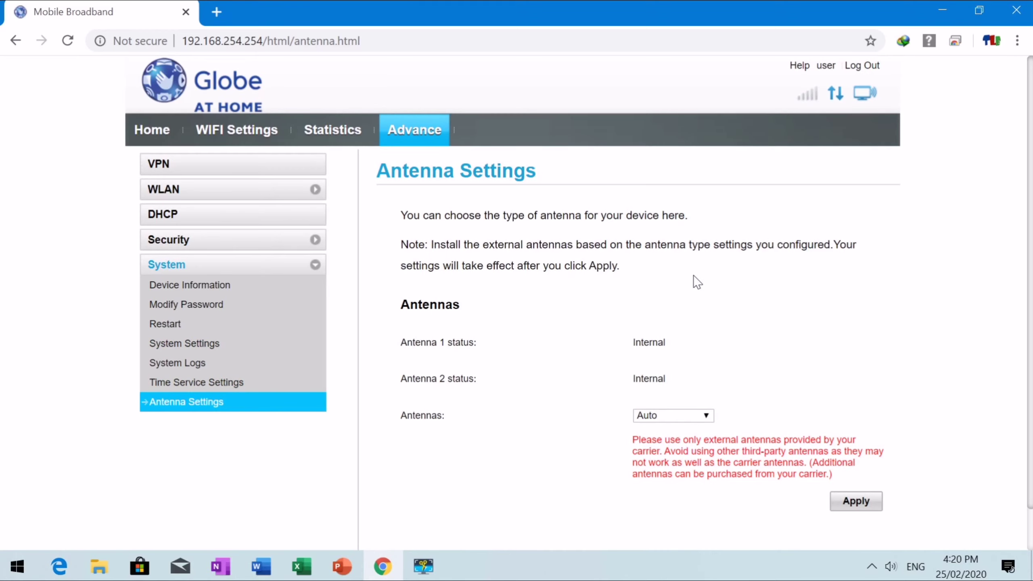
scroll(694, 277, "down", 1)
left_click(697, 391)
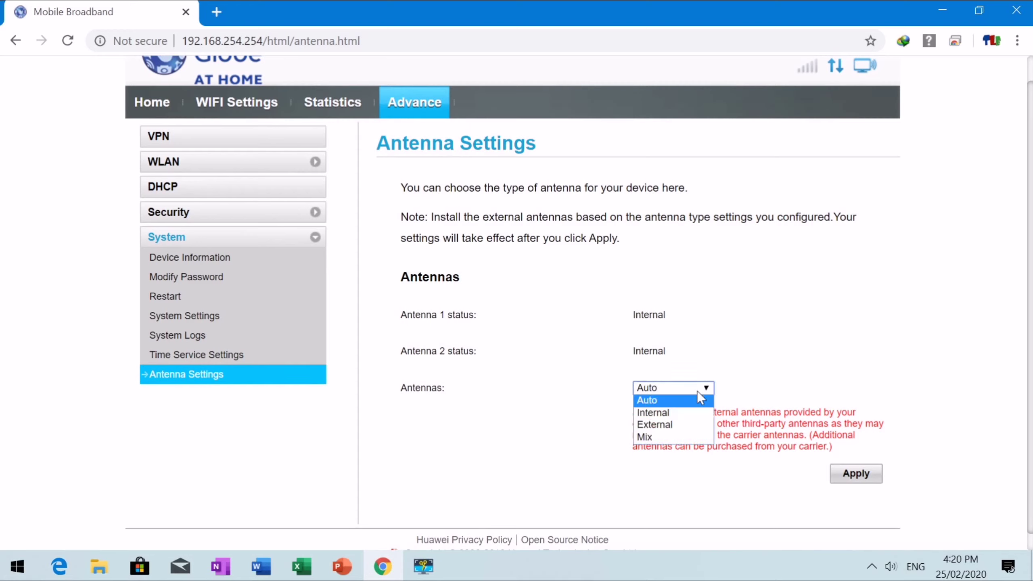
left_click(778, 358)
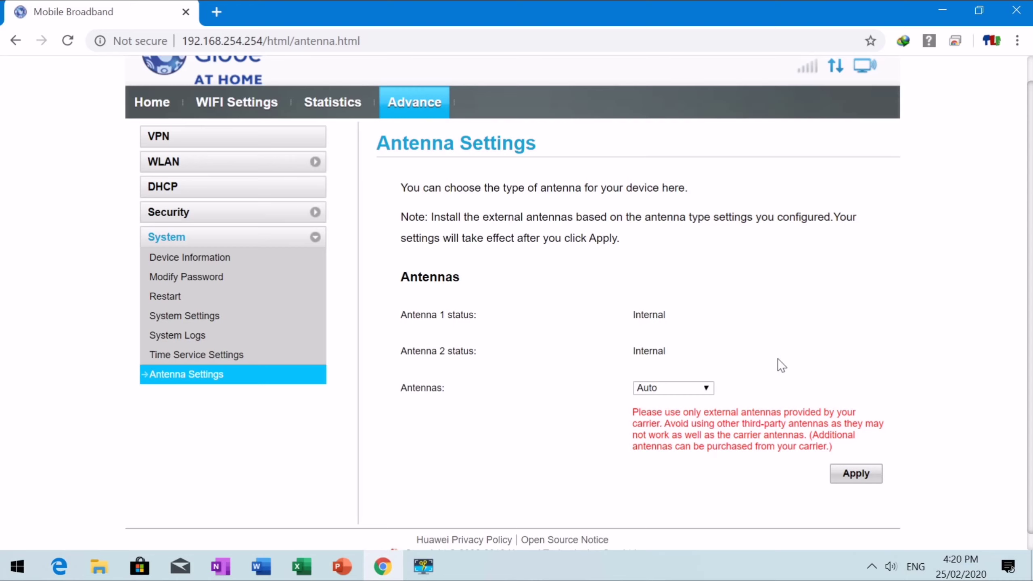
scroll(778, 358, "down", 1)
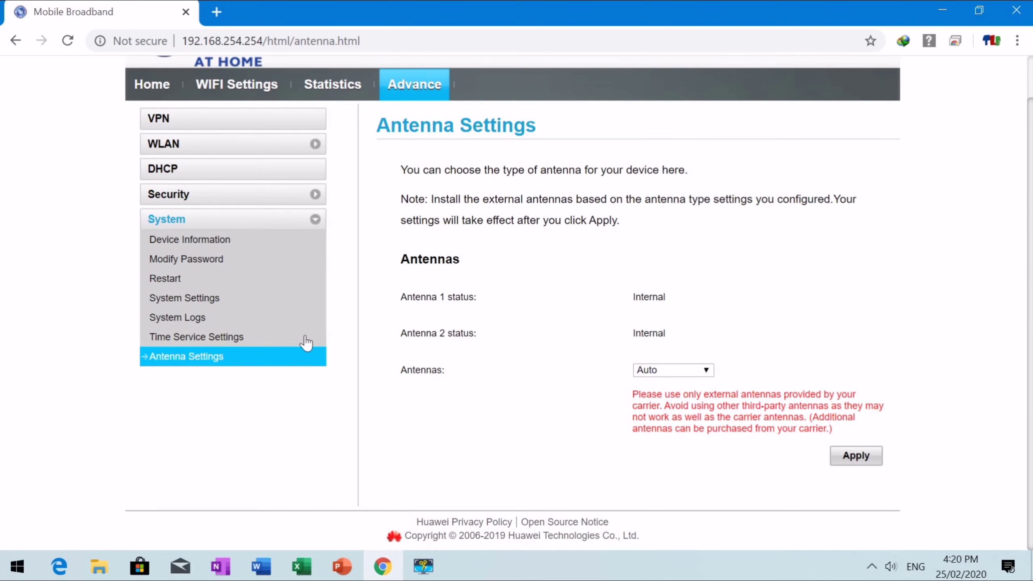
scroll(335, 303, "up", 2)
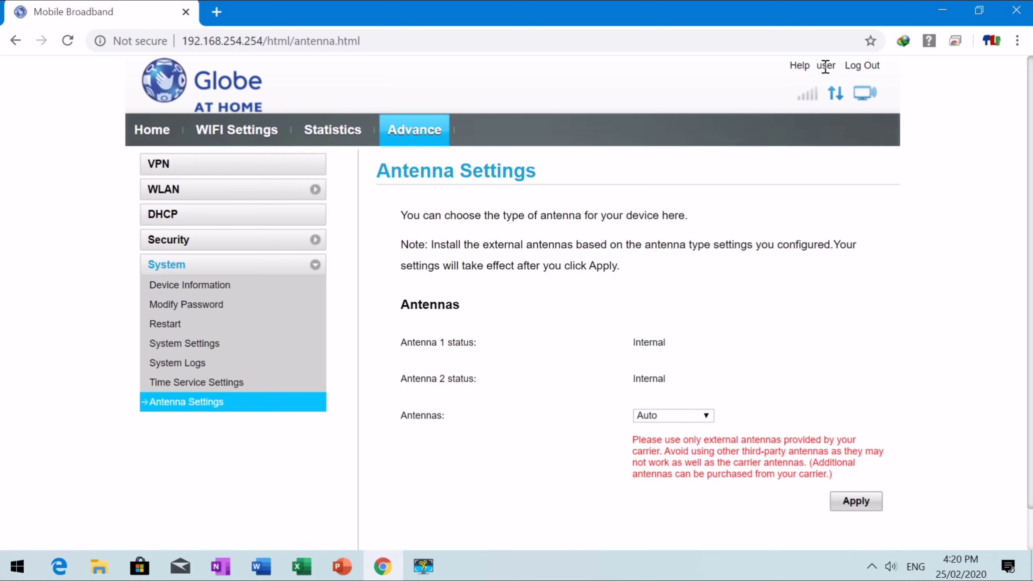
Step: Log out of the router's web interface and close the browser window
left_click(863, 66)
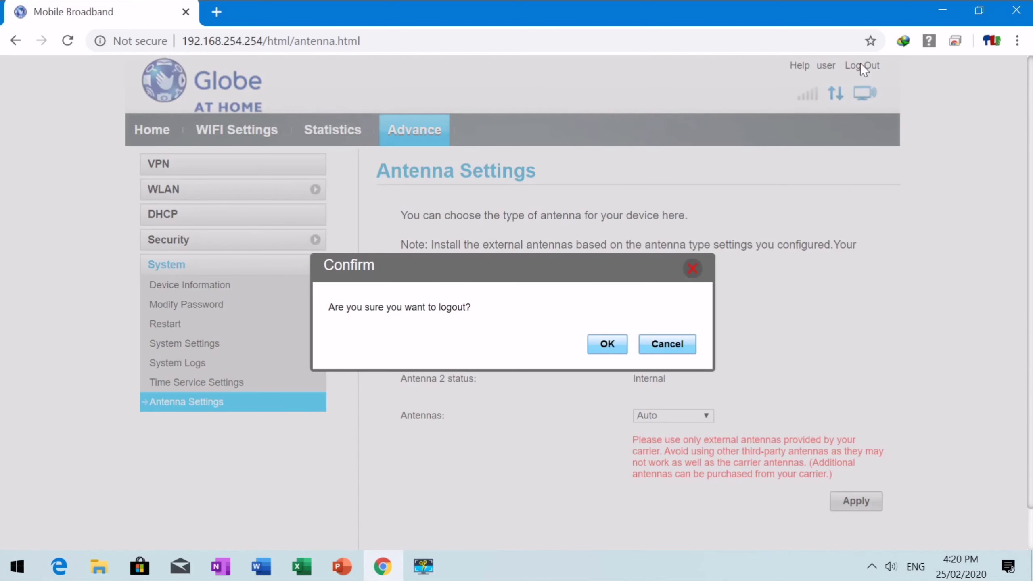
left_click(606, 345)
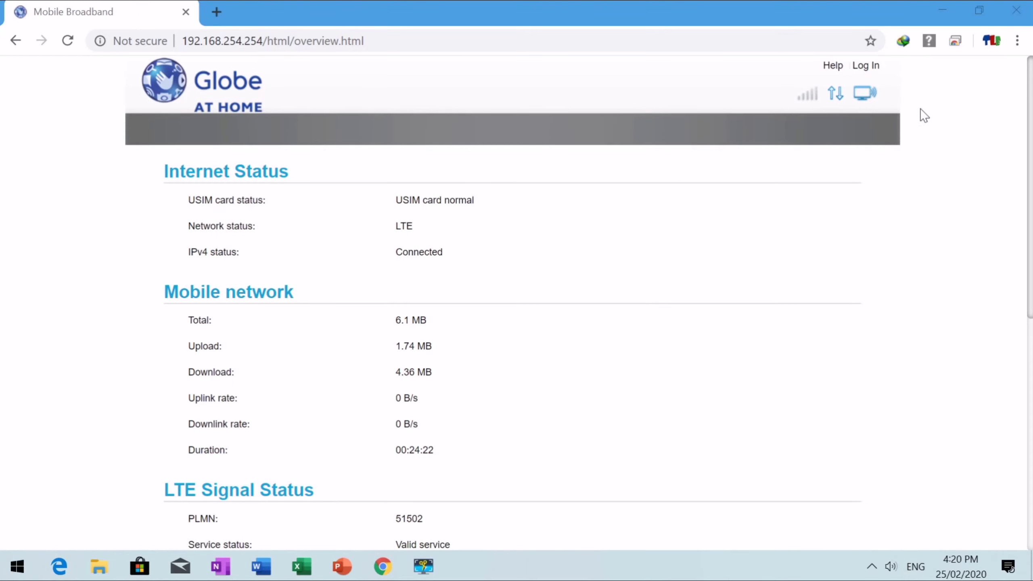
left_click(1022, 10)
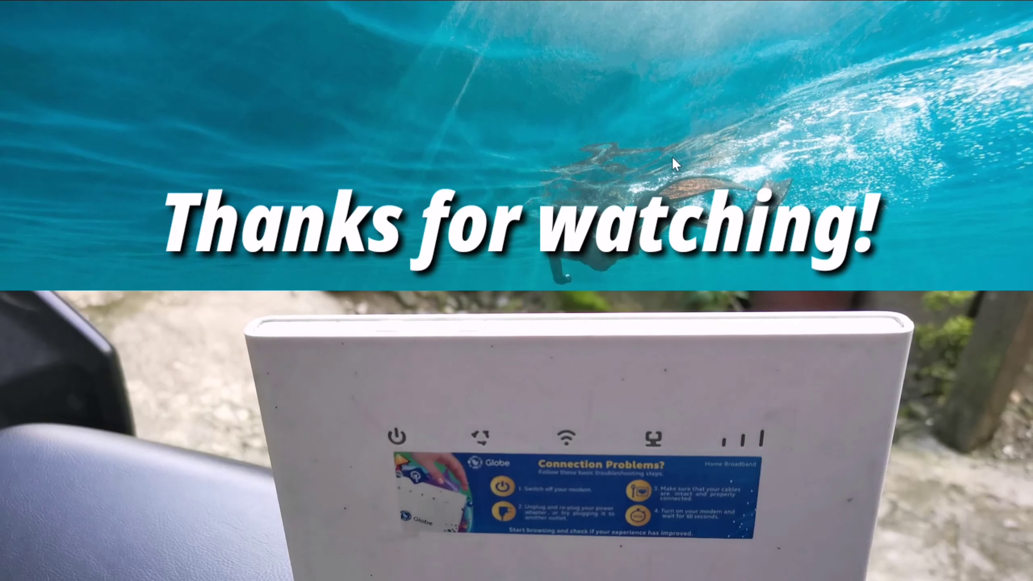
right_click(672, 156)
left_click(689, 200)
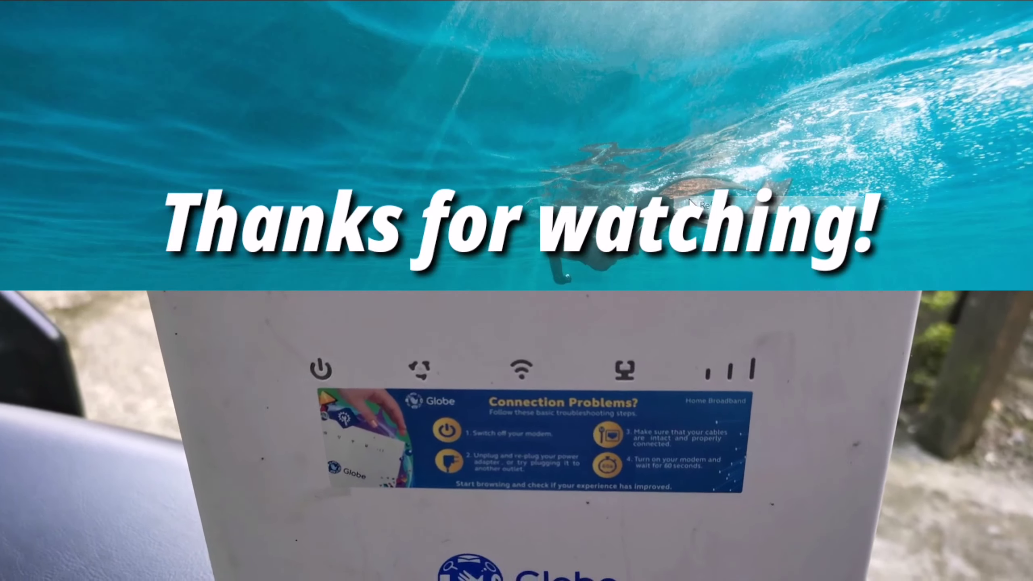